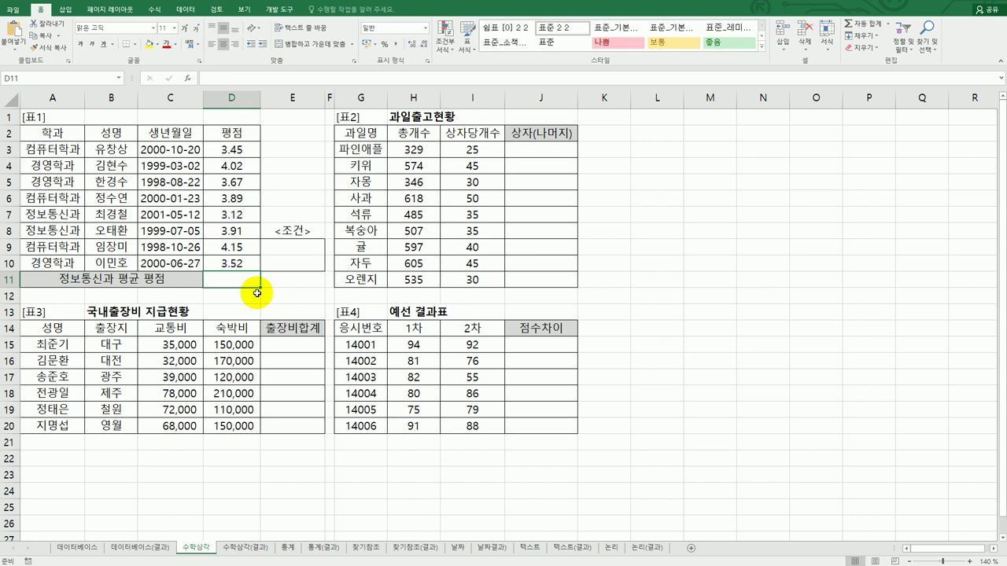
- Examine the 정보통신과 rows and their 평점 values in 표1, the result cell D11 and the <조건> cells E9:E10
left_click_drag(56, 148, 57, 260)
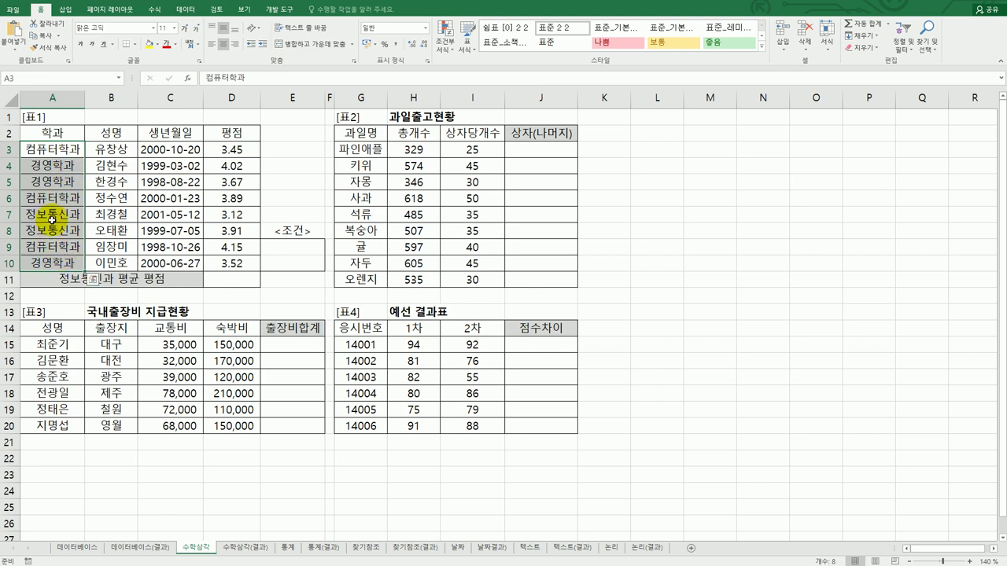
left_click(52, 230)
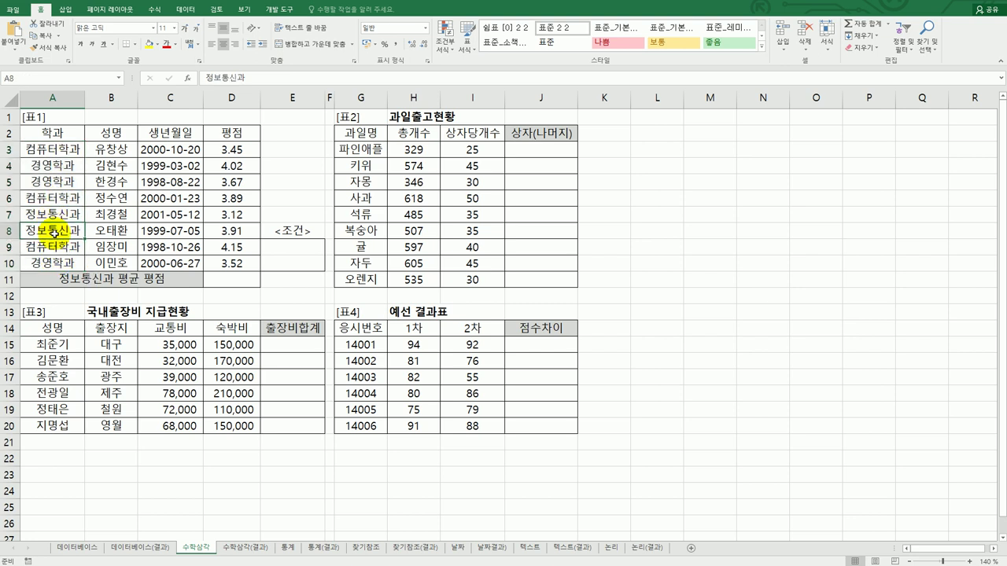
left_click(233, 232)
left_click(232, 214)
left_click(244, 276)
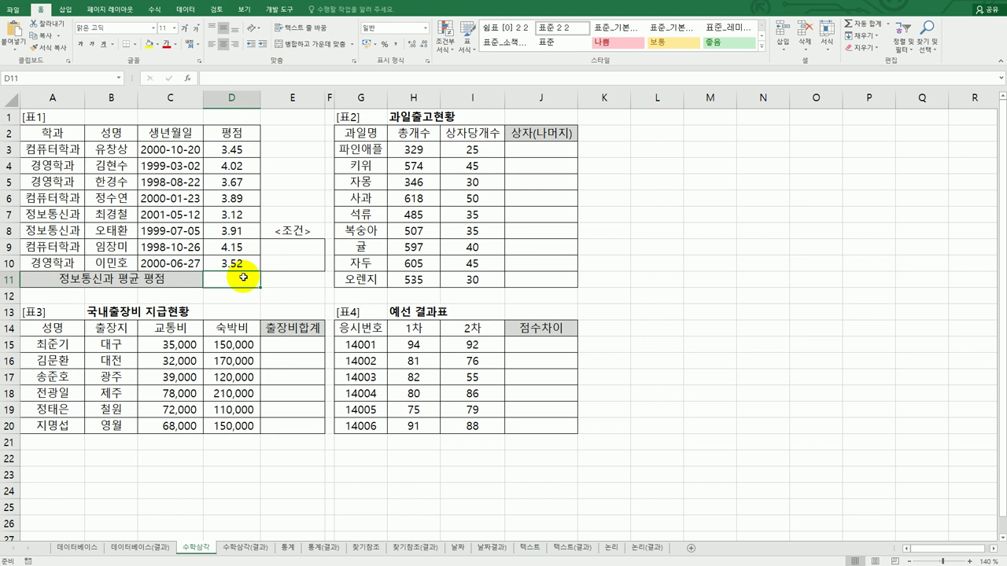
left_click(304, 246)
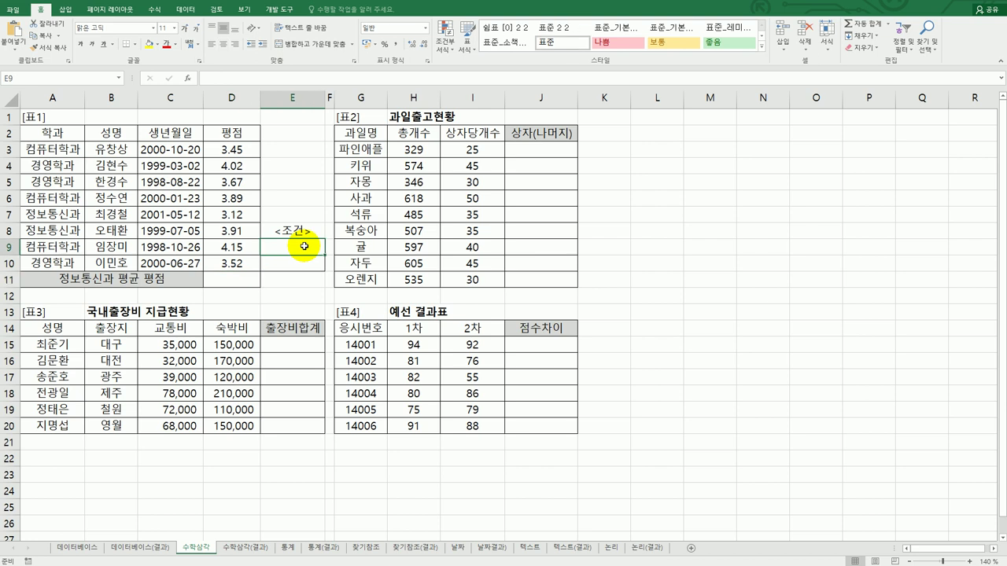
left_click(302, 262)
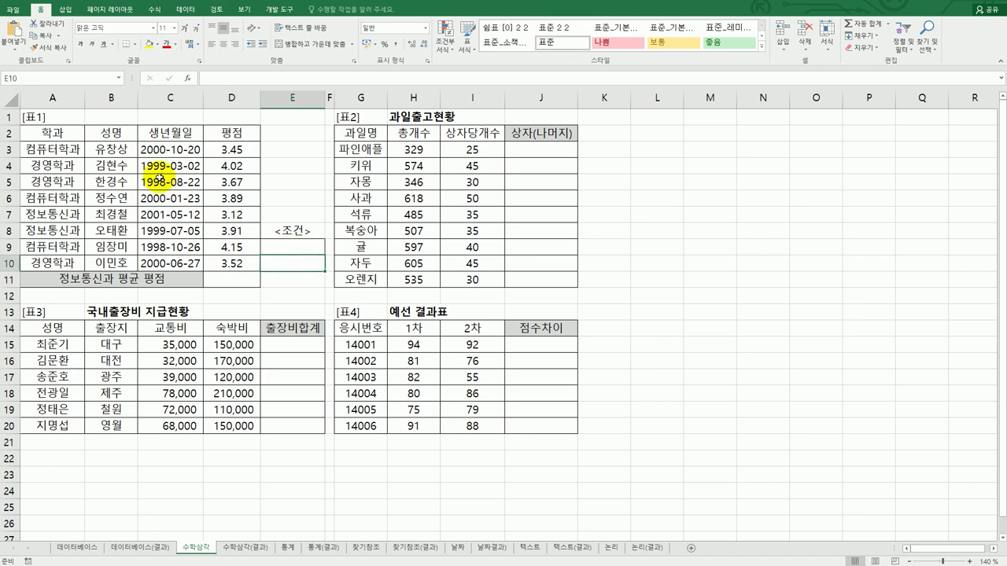
- Build the <조건> criteria range in E9:E10 by copying the 학과 header and a 정보통신과 entry from 표1
left_click(80, 131)
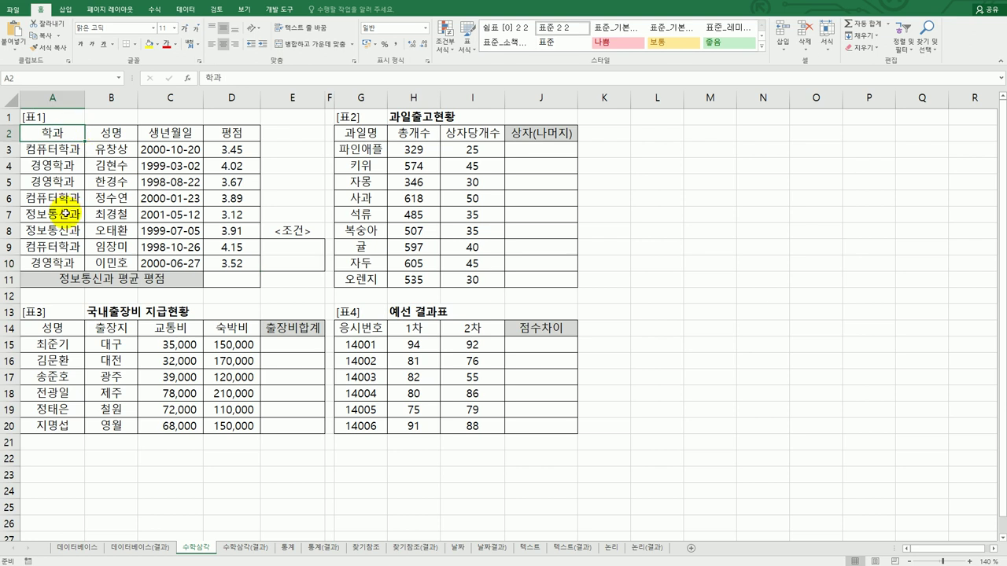
left_click(65, 213, "ctrl")
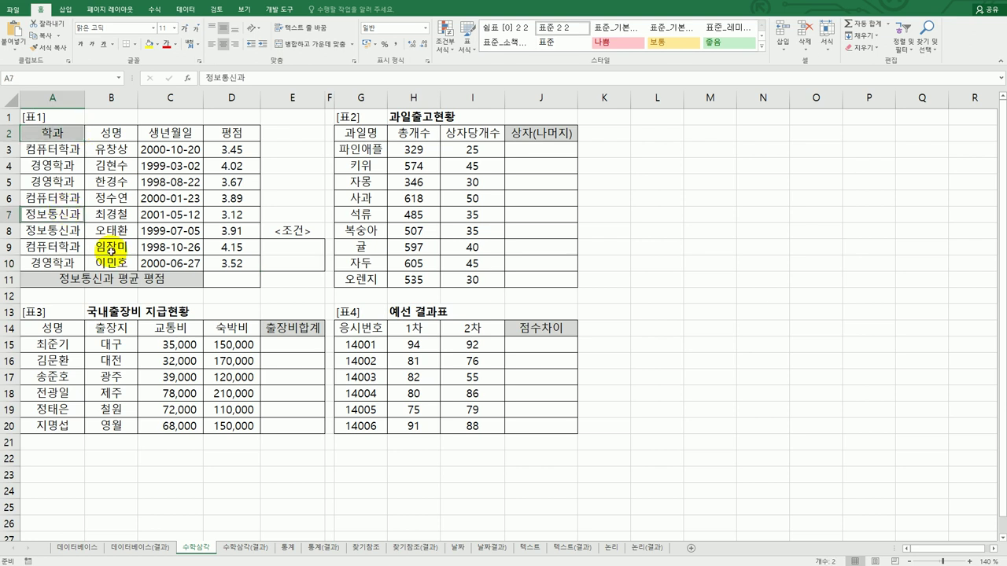
key("ctrl+c")
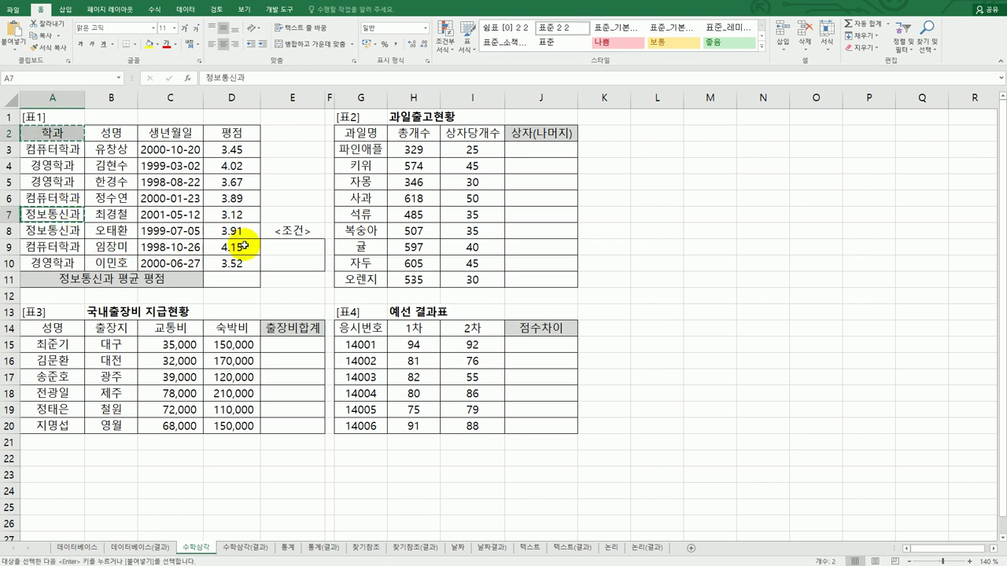
left_click(314, 247)
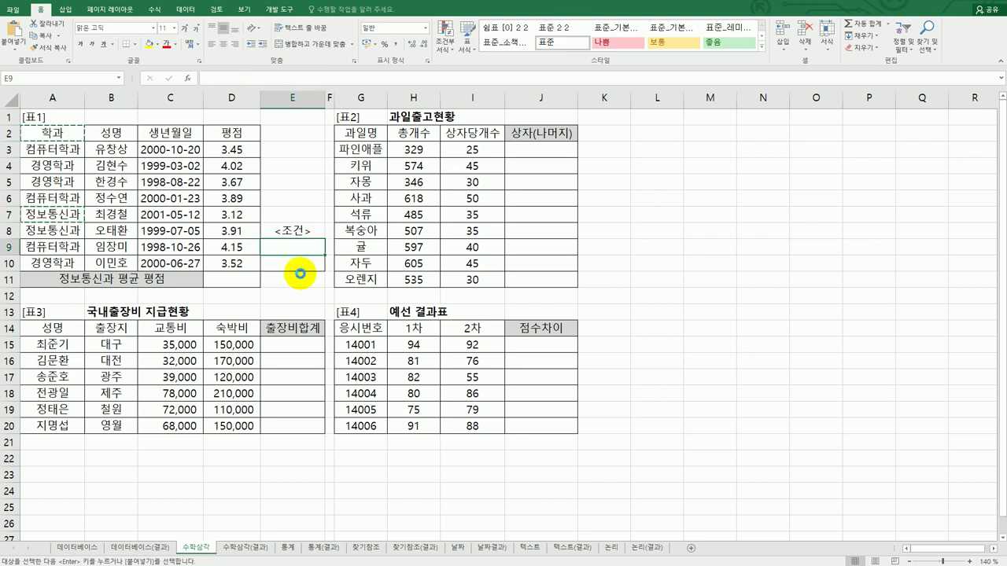
key("ctrl+v")
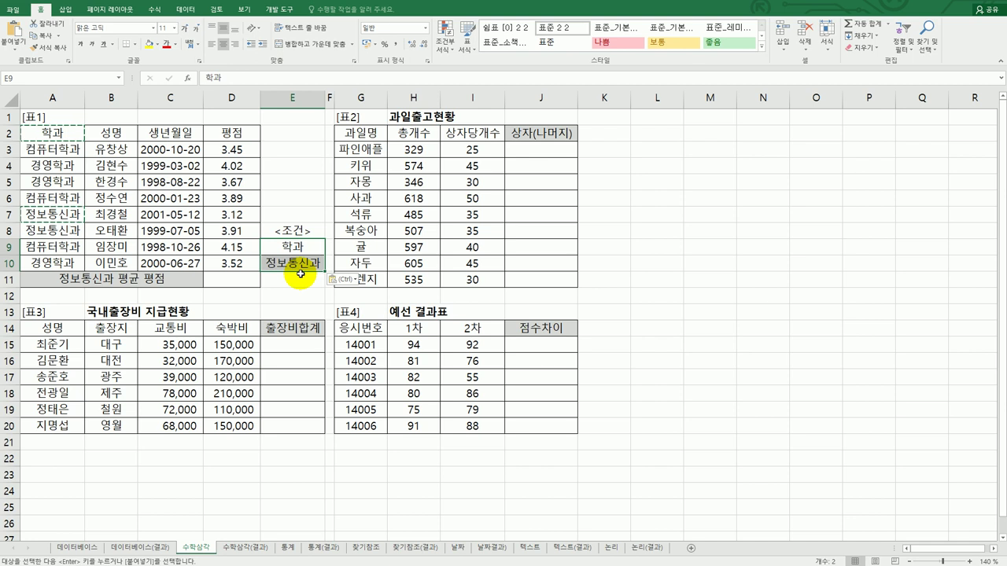
left_click(293, 264)
- Start a DAVERAGE formula in D11 without any arguments and bring up its function arguments dialog
left_click(245, 283)
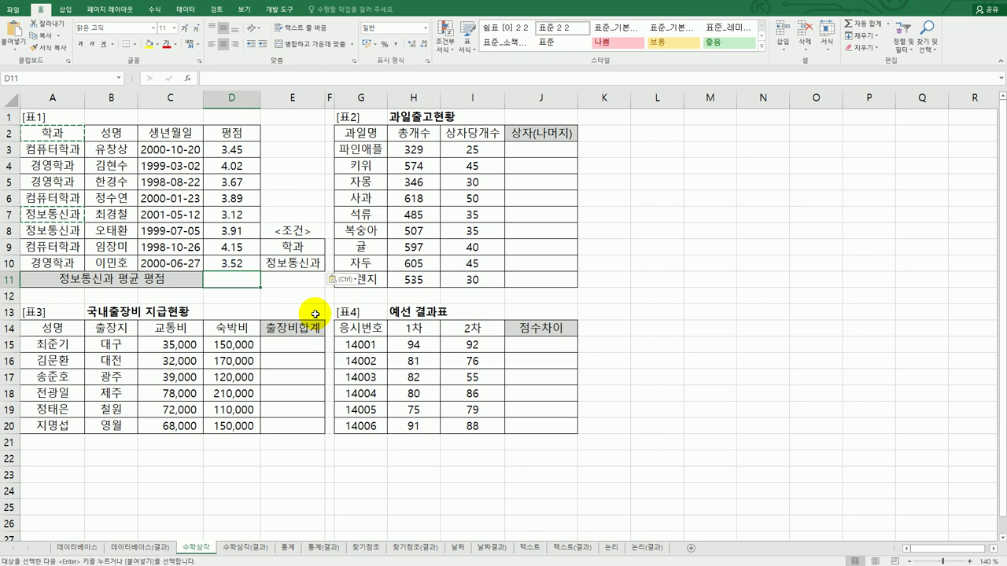
type("=DA")
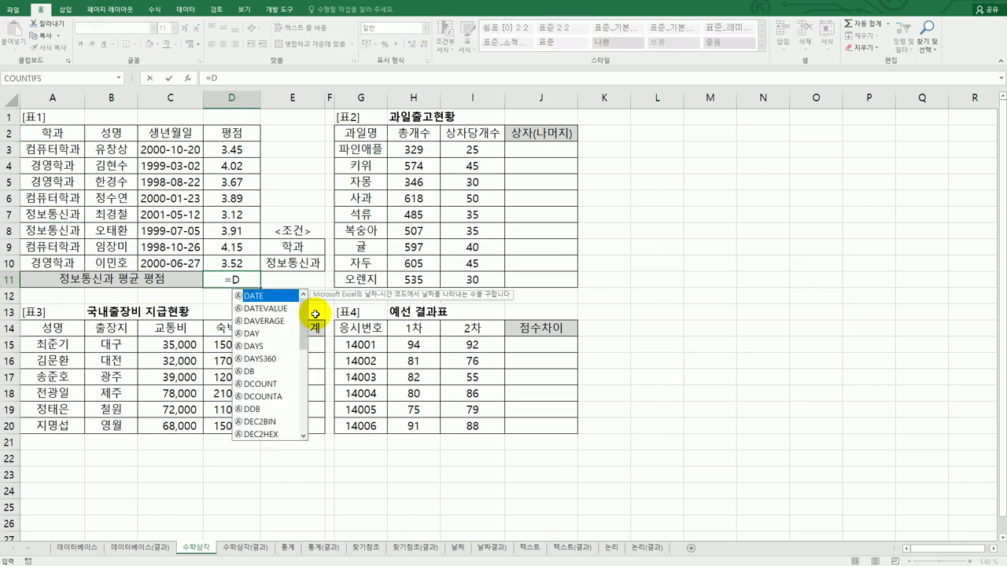
double_click(270, 321)
left_click(281, 329)
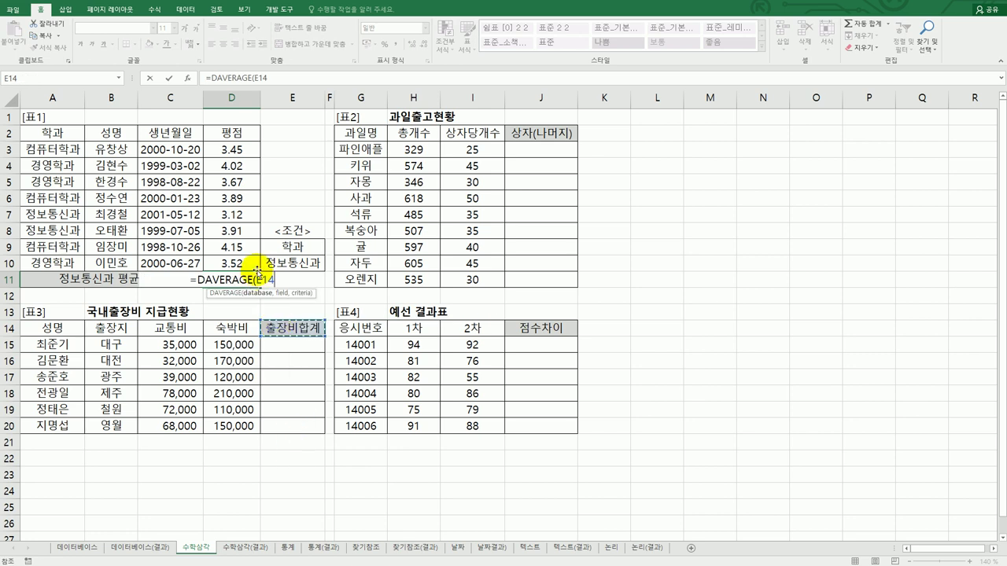
left_click_drag(254, 279, 279, 277)
key("BackSpace")
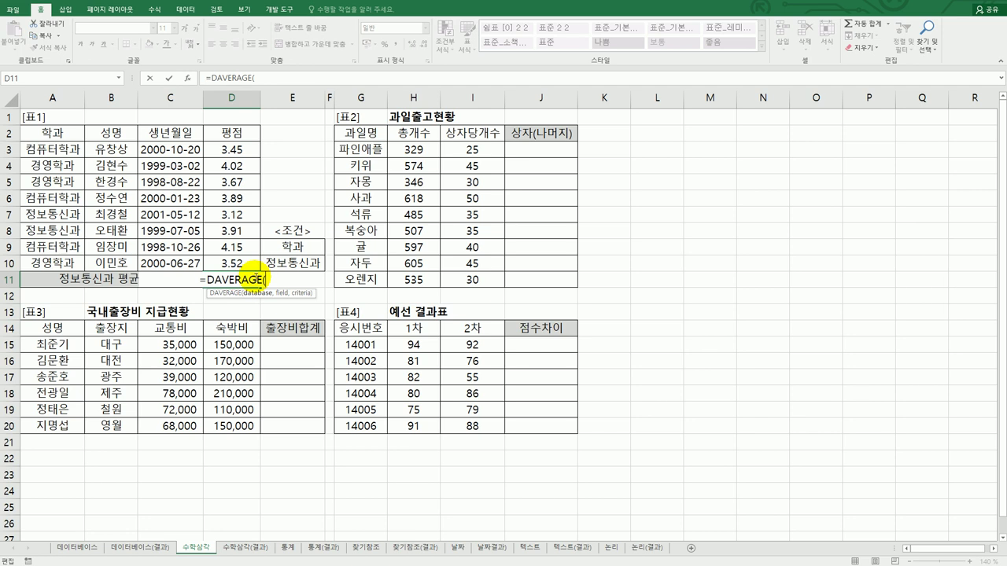
left_click(187, 79)
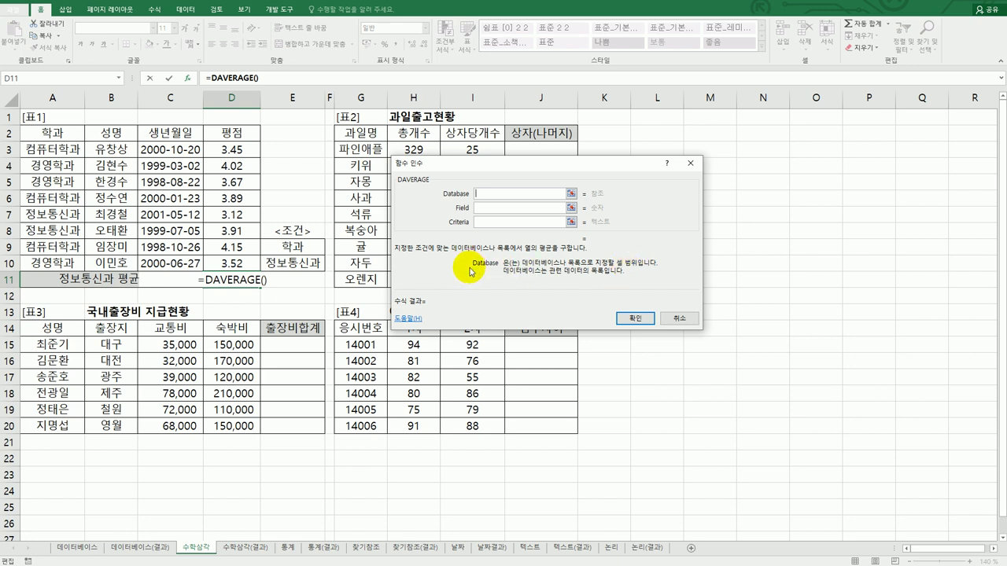
- Complete the DAVERAGE function with database A2:D10, field 4 and criteria E9:E10
left_click_drag(49, 134, 247, 260)
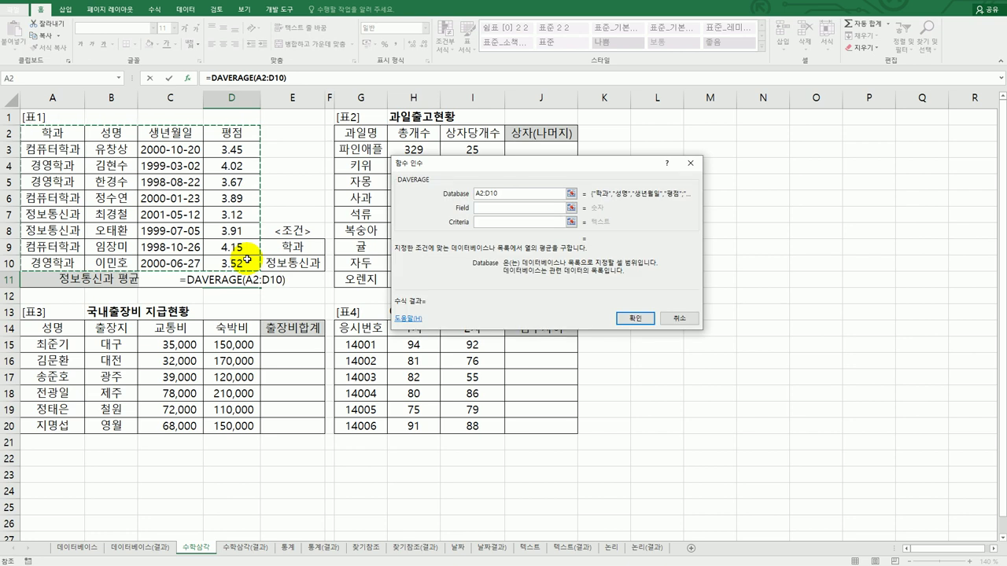
left_click(484, 209)
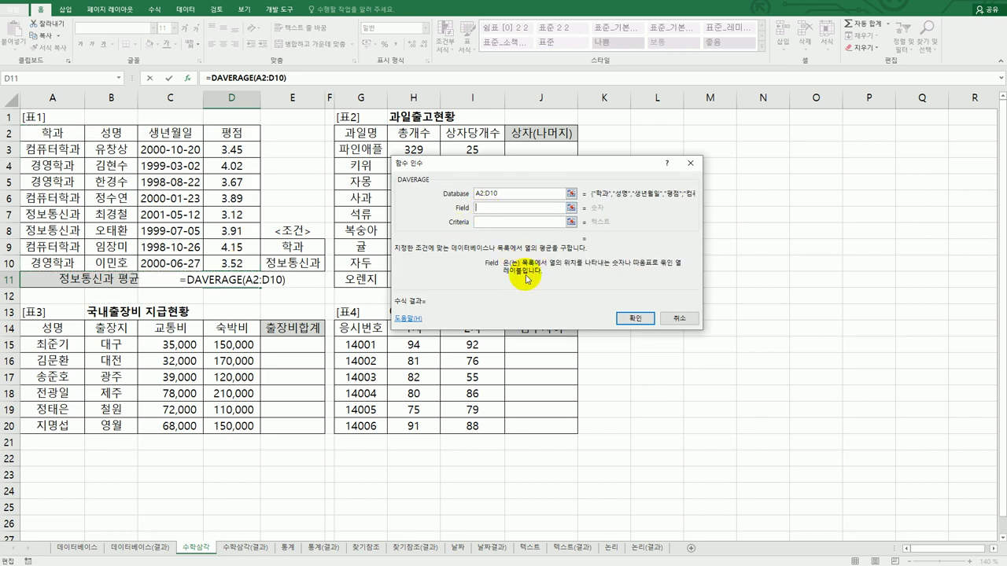
left_click(251, 135)
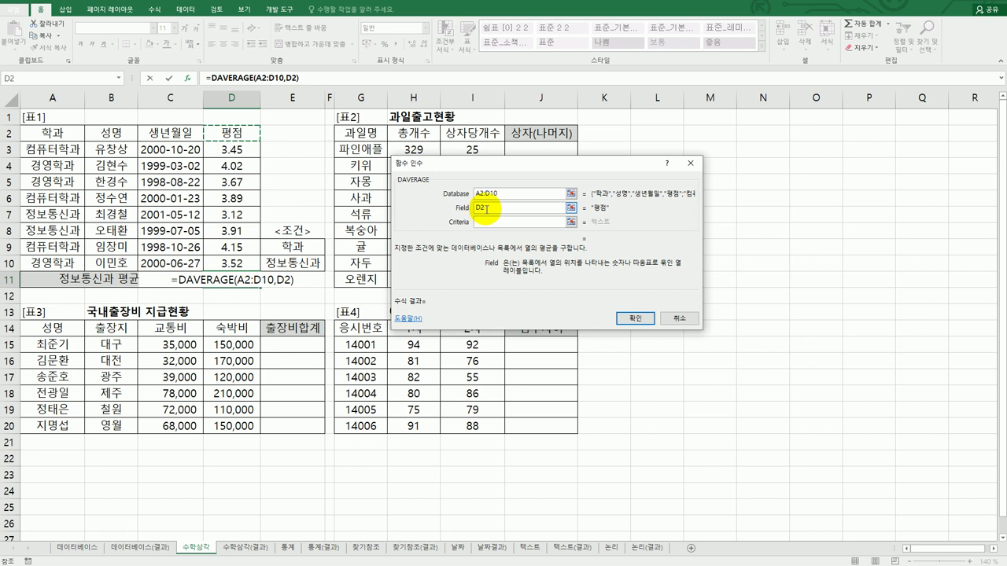
left_click(479, 207)
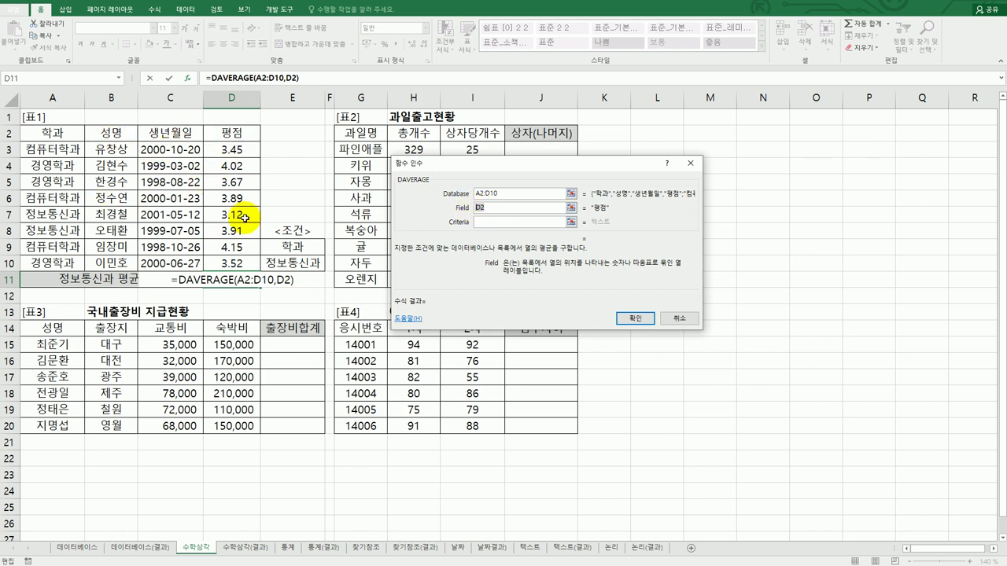
type("4")
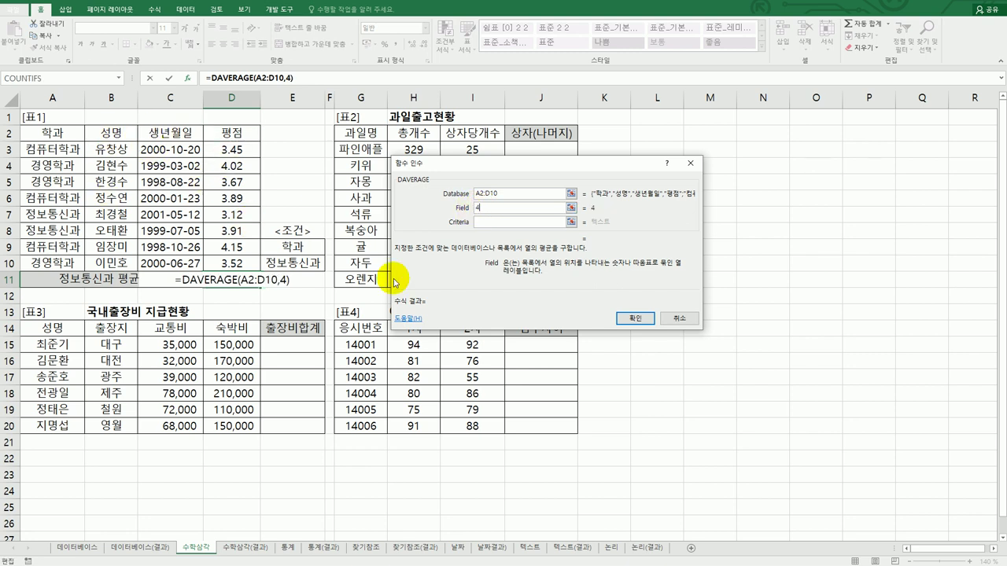
left_click(480, 225)
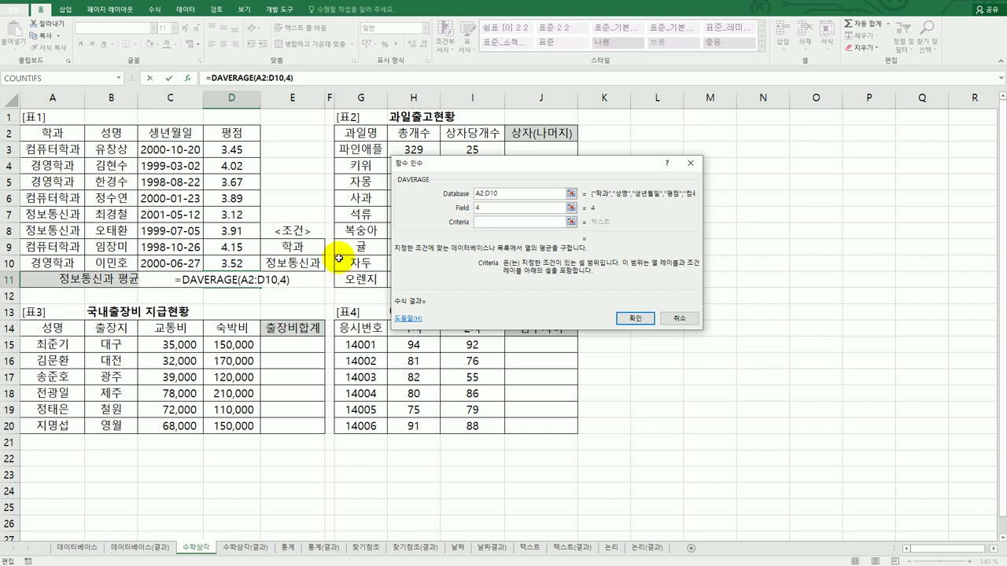
left_click(303, 248)
left_click_drag(302, 249, 315, 264)
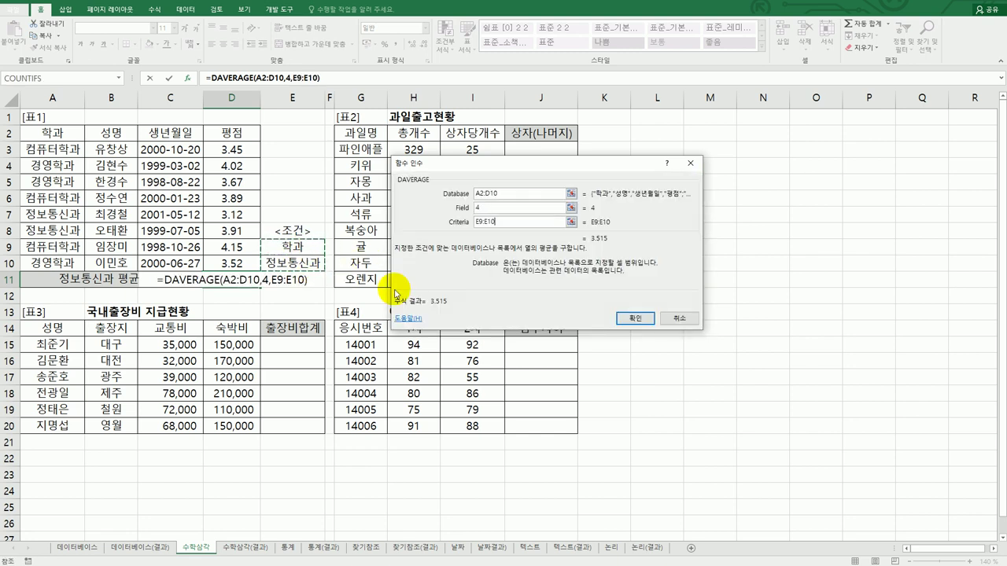
left_click(623, 319)
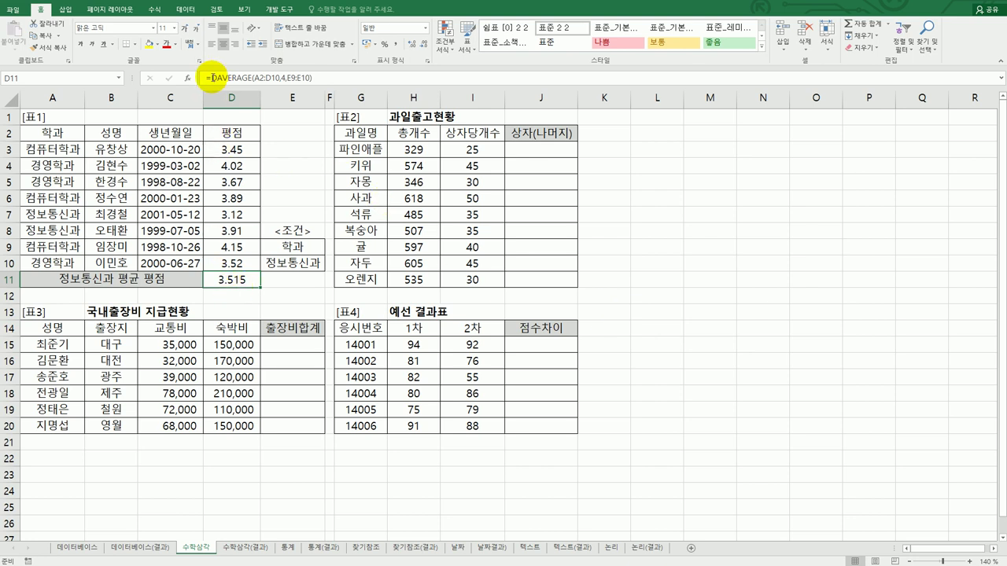
- Wrap the DAVERAGE formula in D11 in ROUND with Num_digits set to 2
double_click(214, 285)
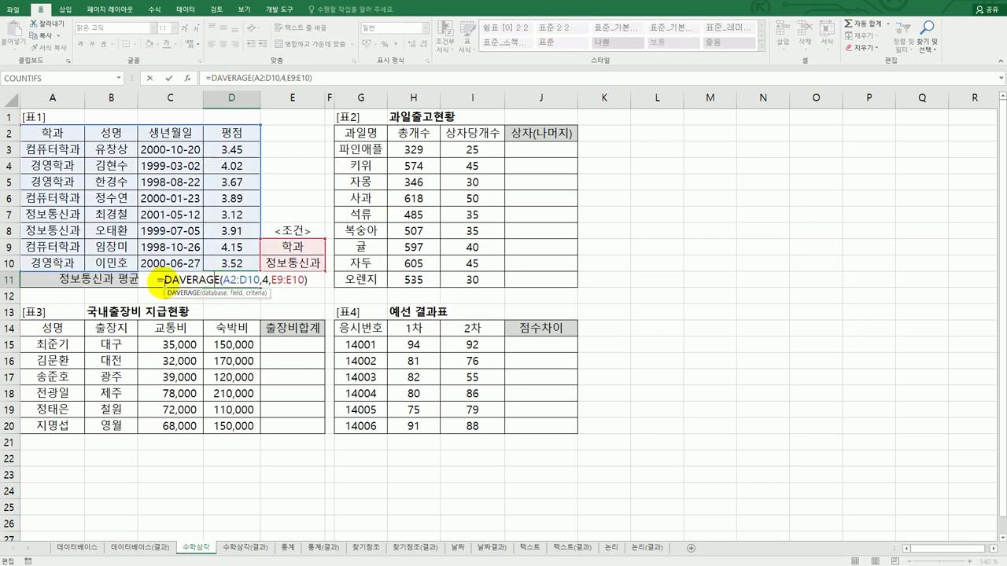
type("RO")
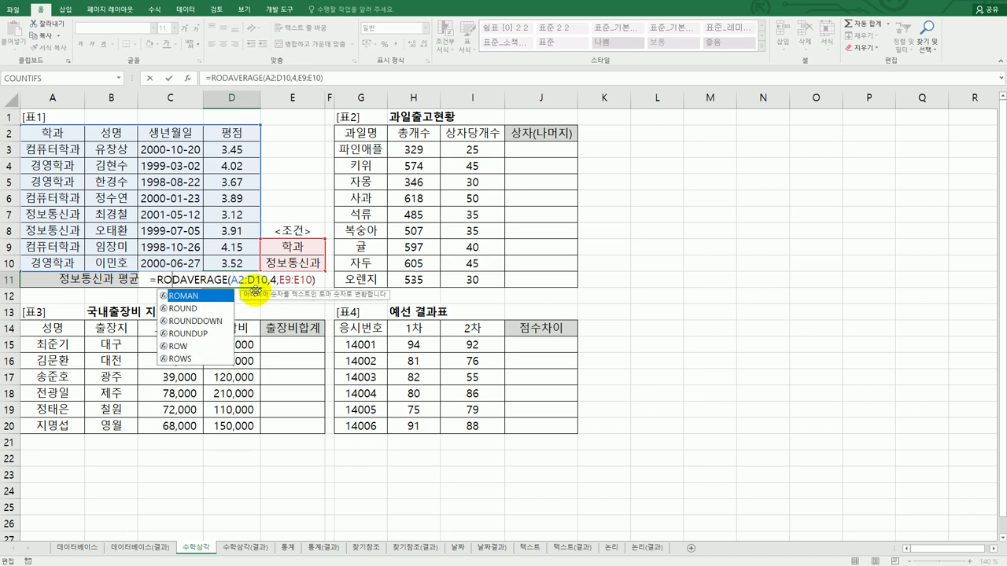
double_click(214, 306)
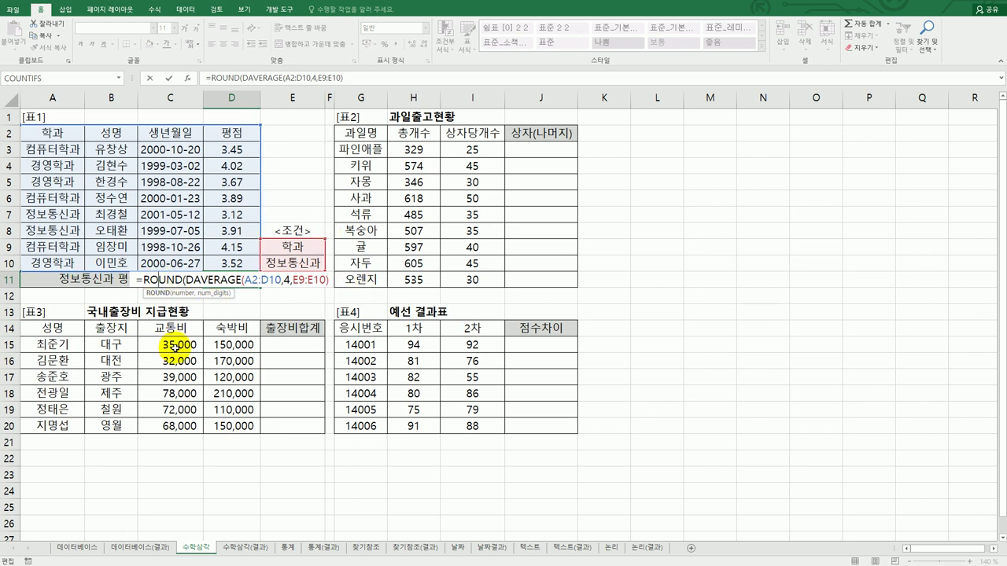
left_click(189, 80)
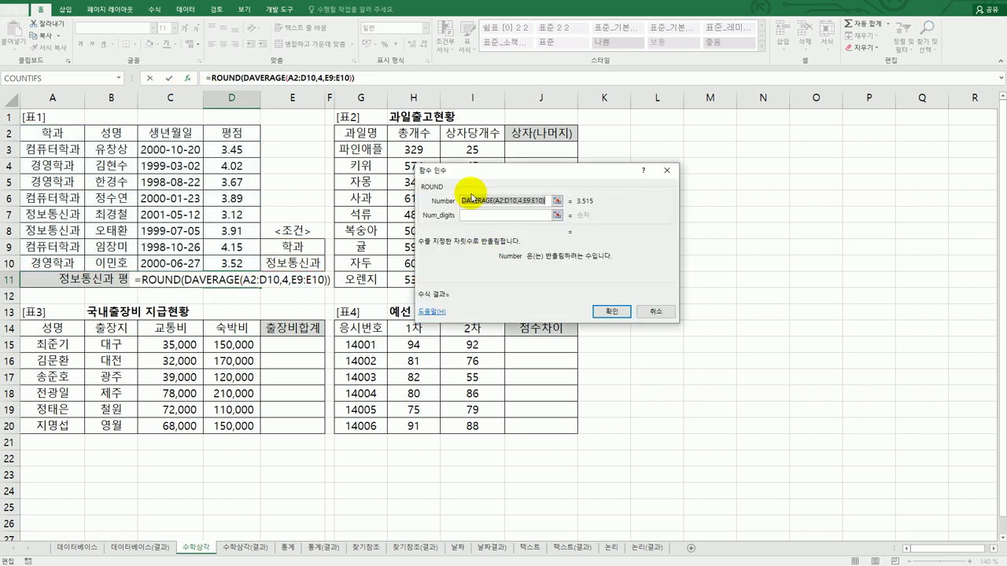
left_click(483, 215)
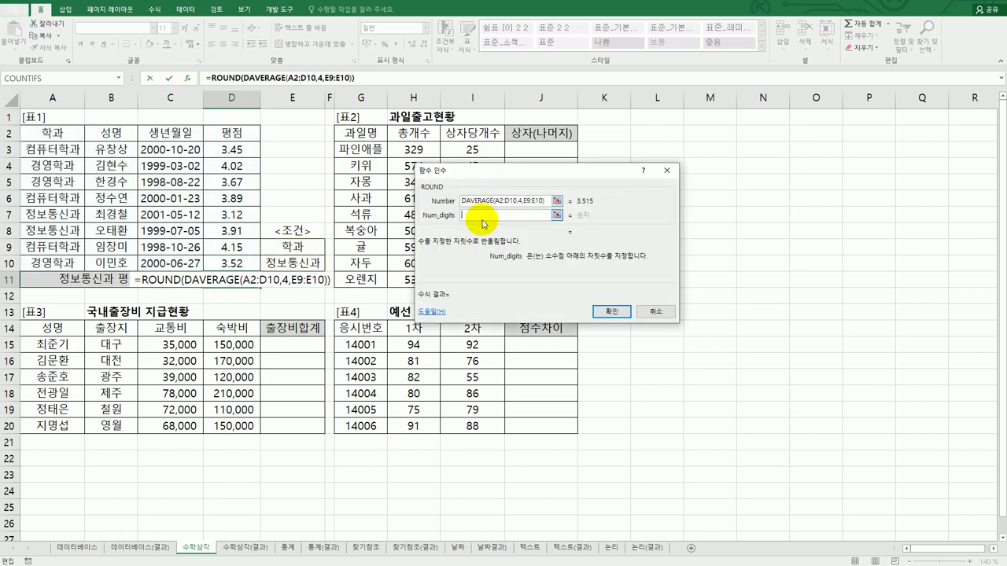
type("2")
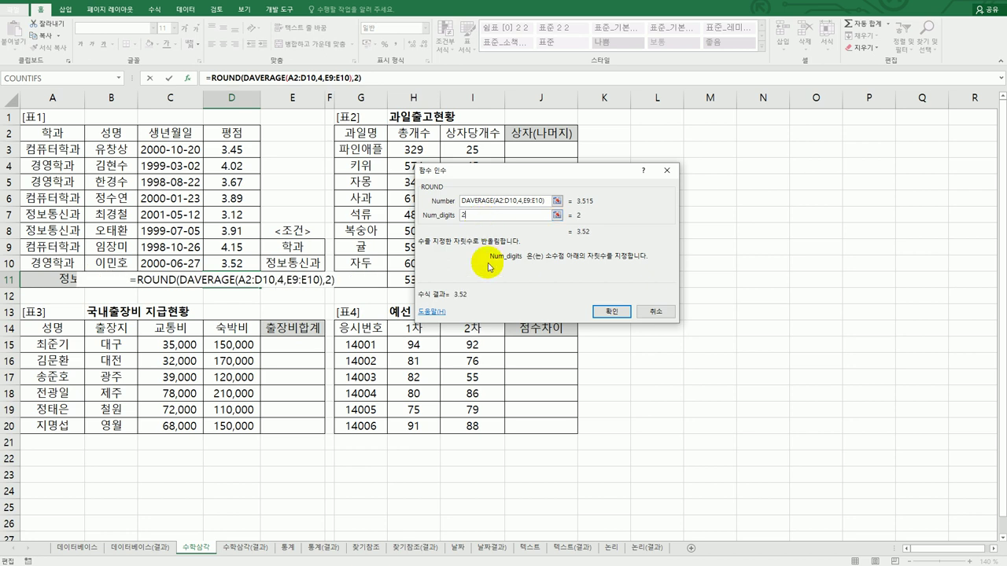
left_click(598, 311)
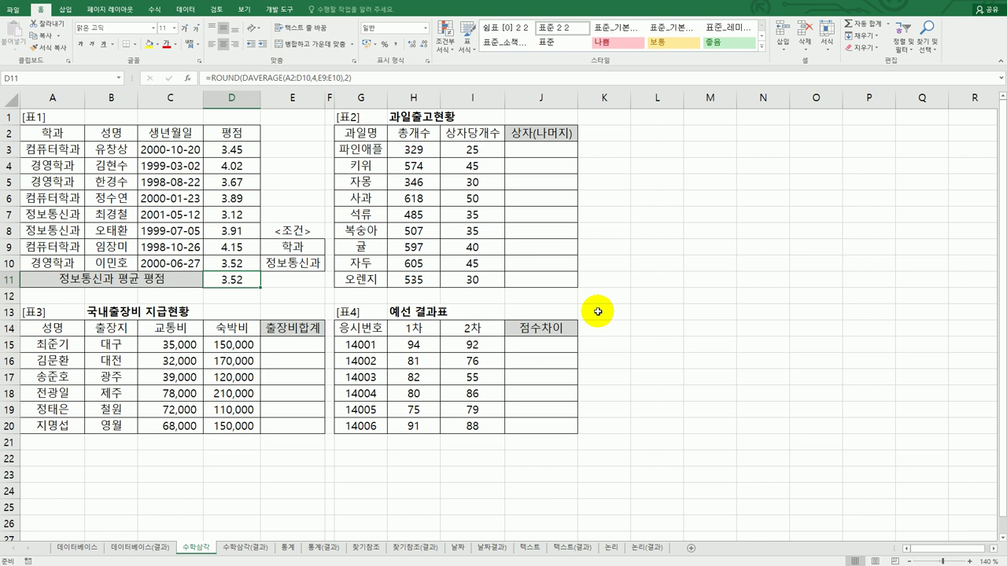
- Enter =INT(H3/I3) in J3 to compute the whole number of boxes for 파인애플 in 표2
left_click(536, 155)
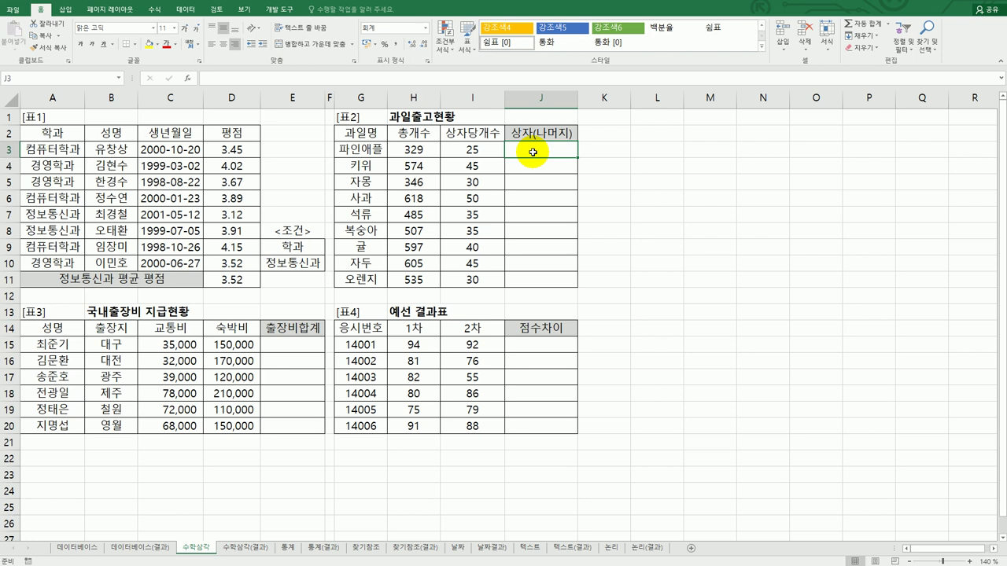
type("=INT")
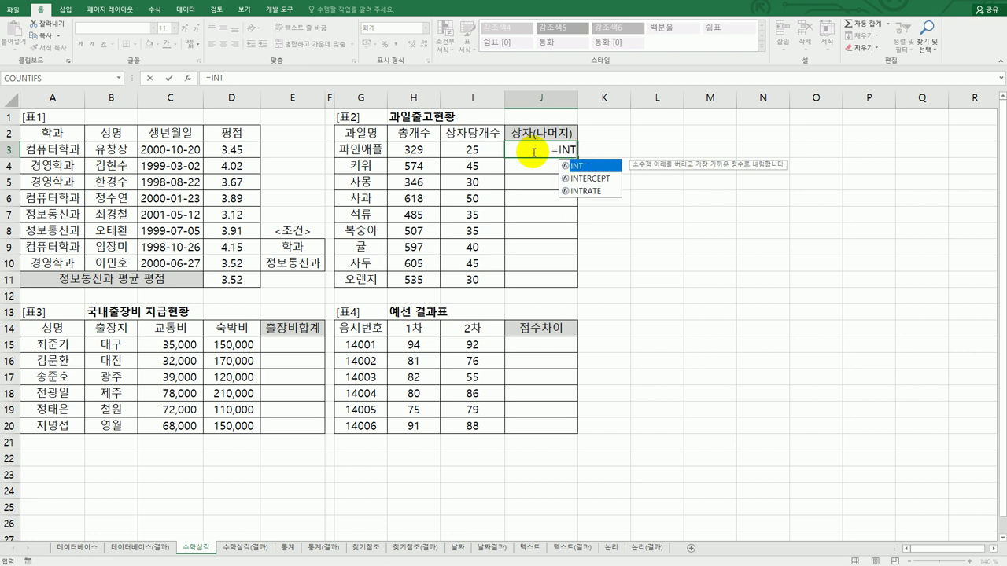
type("(")
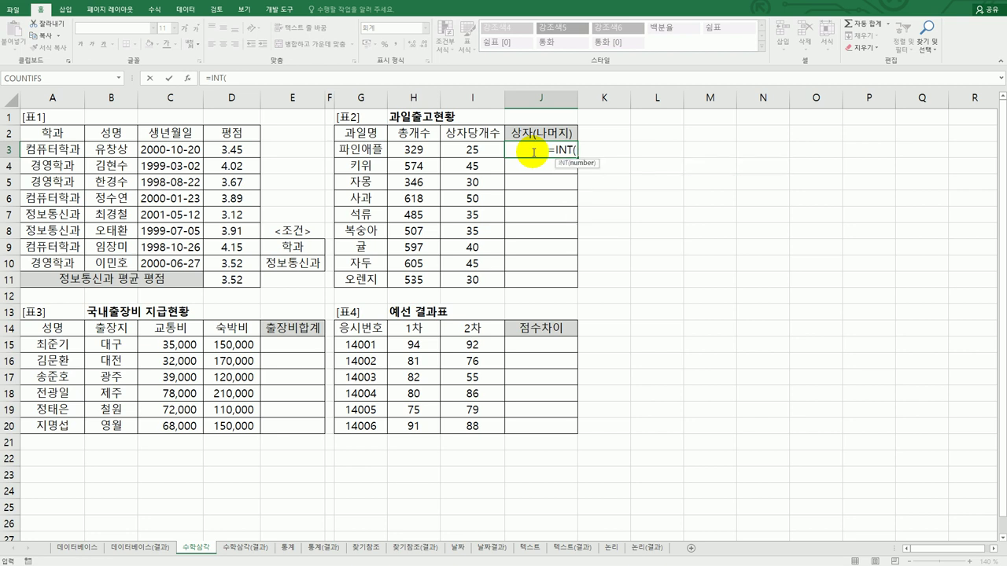
left_click(415, 149)
type("/")
left_click(466, 149)
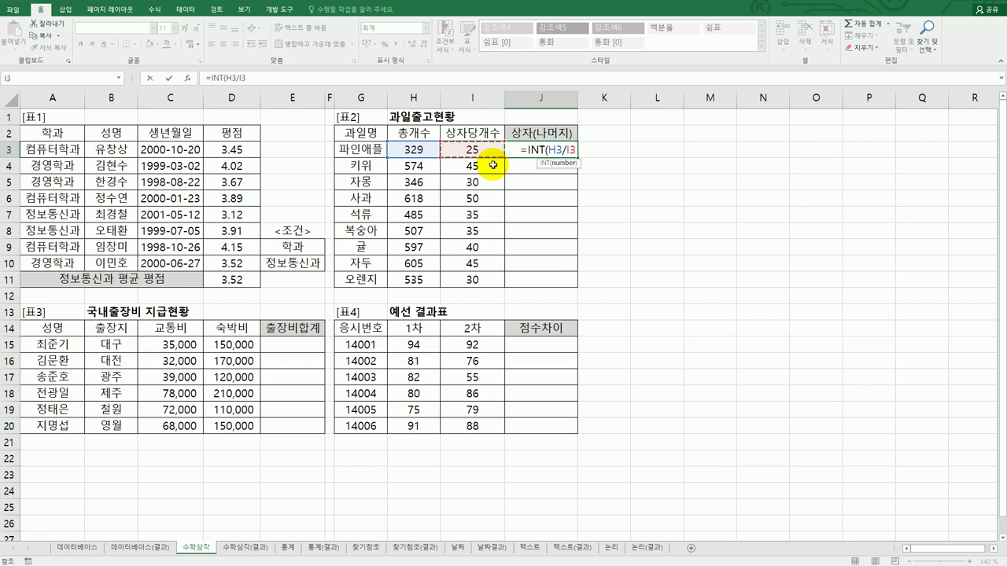
type(")")
key("Return")
key("Up")
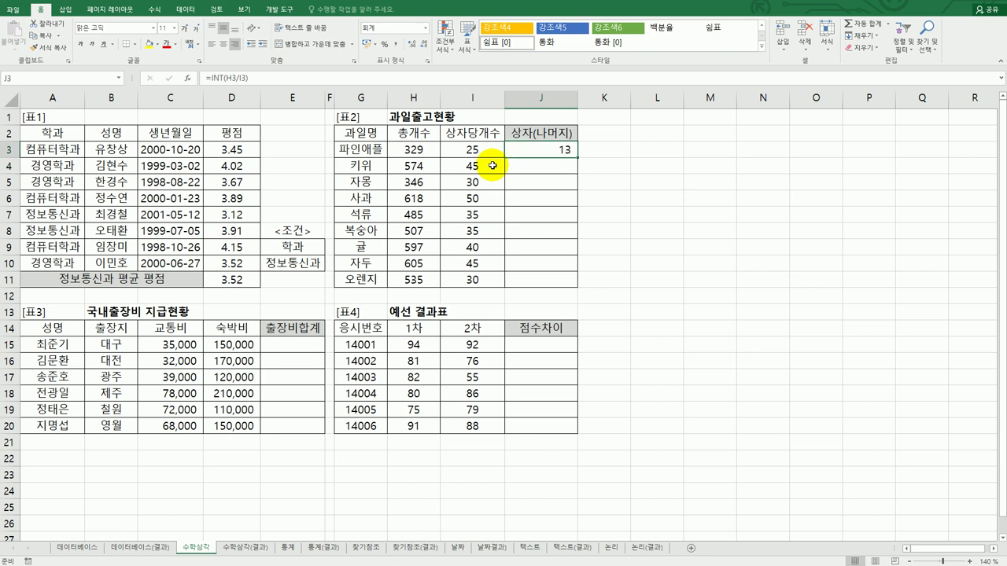
- Extend the INT formula in J3 with &"("& to join an opening parenthesis to the box count
double_click(568, 149)
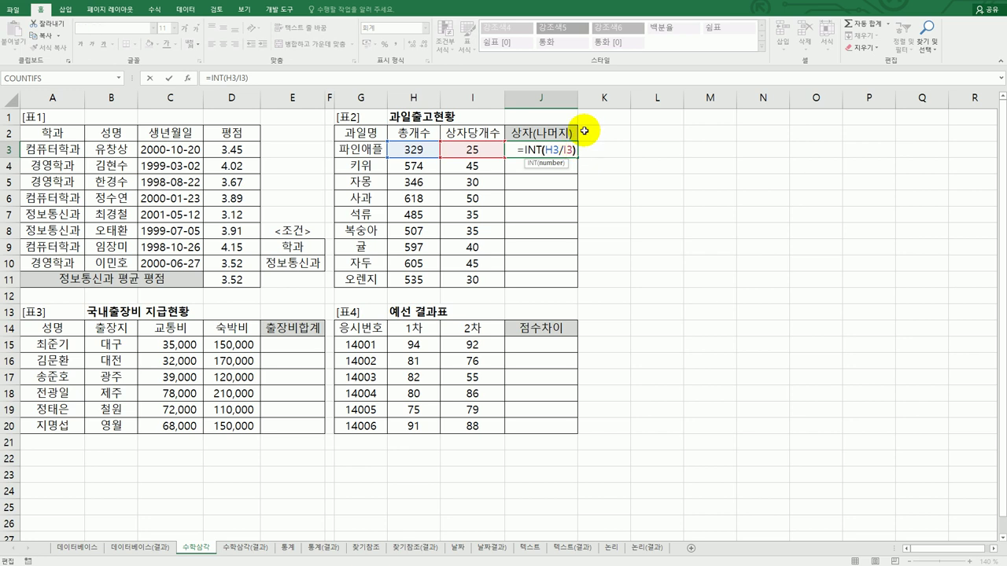
type("&")
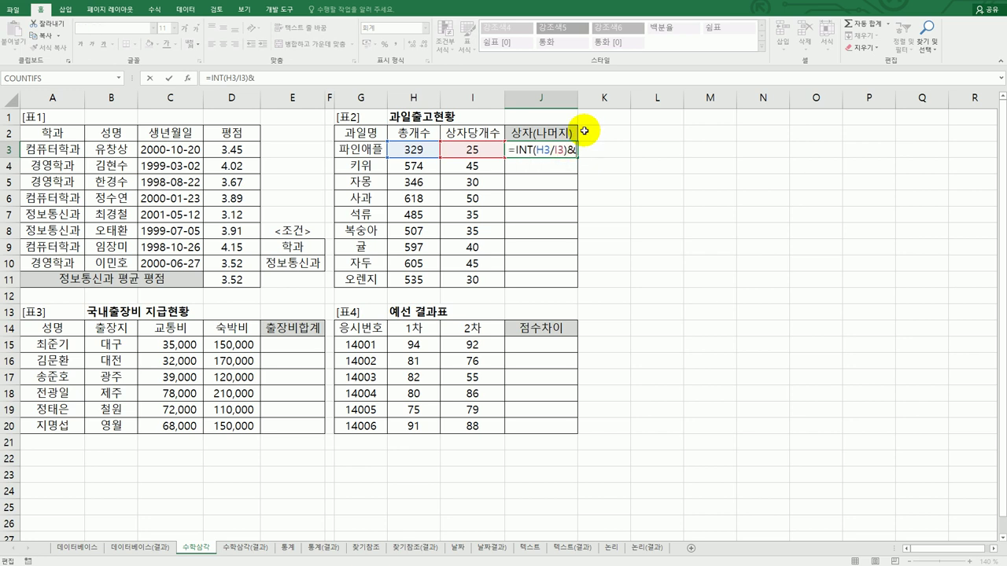
type("\"(")
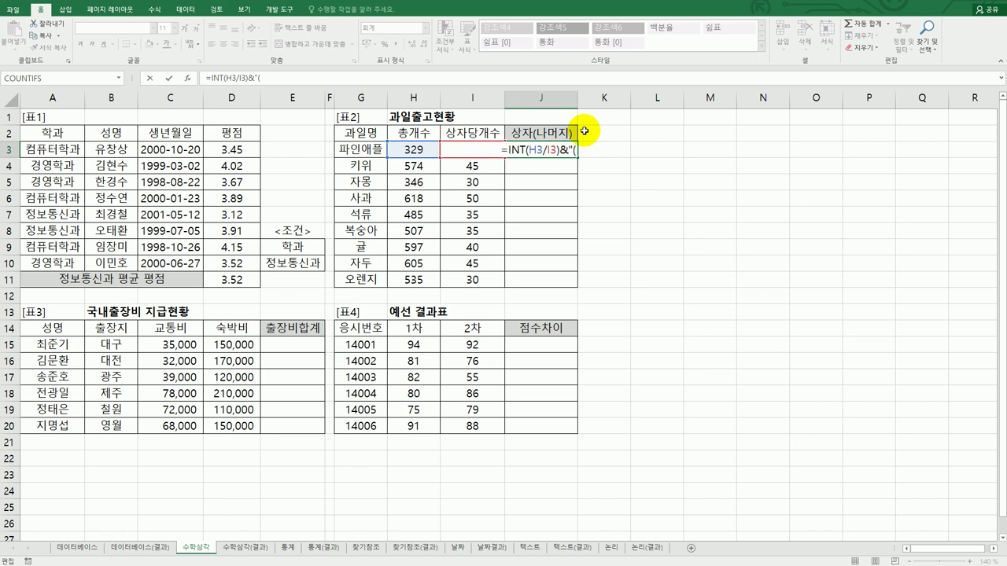
type("\"")
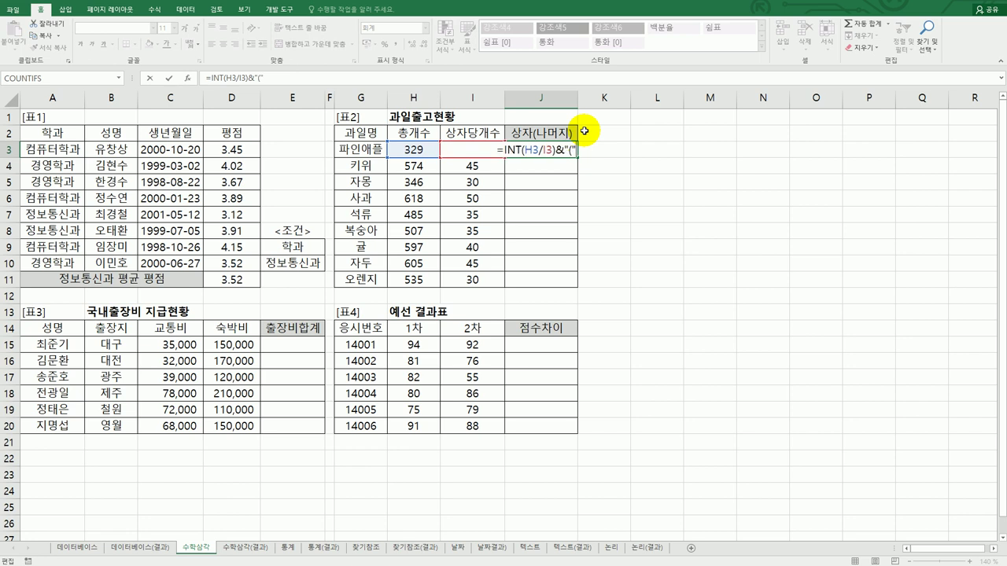
type("&")
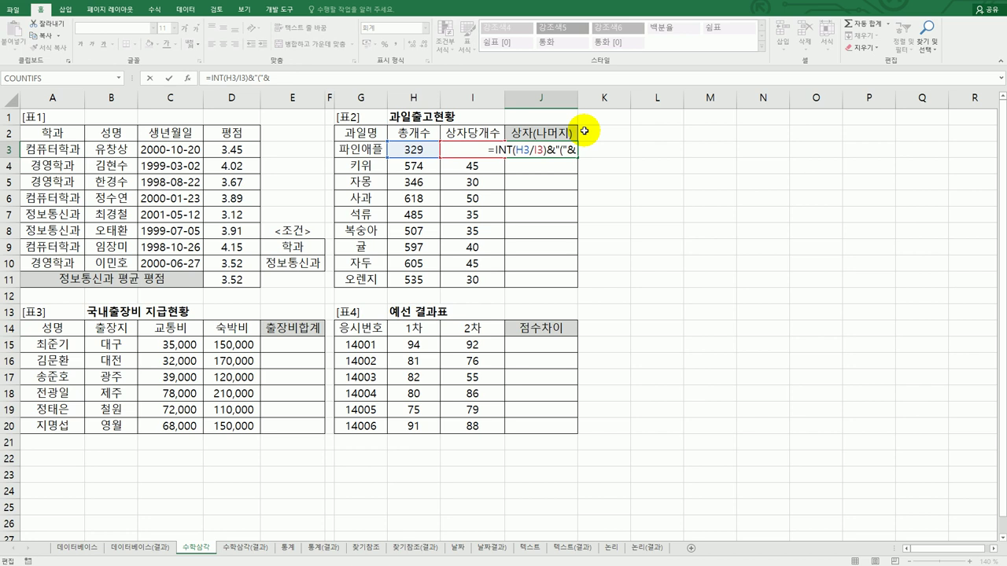
- Complete the J3 formula with MOD(H3,I3) for the remainder, using H3 as Number and I3 as Divisor
type("MOD(")
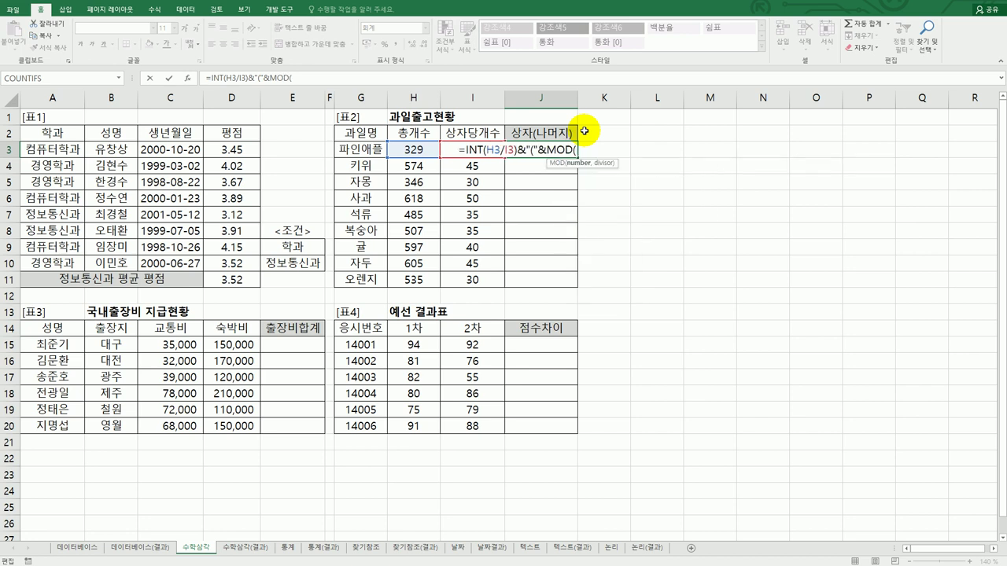
left_click(415, 150)
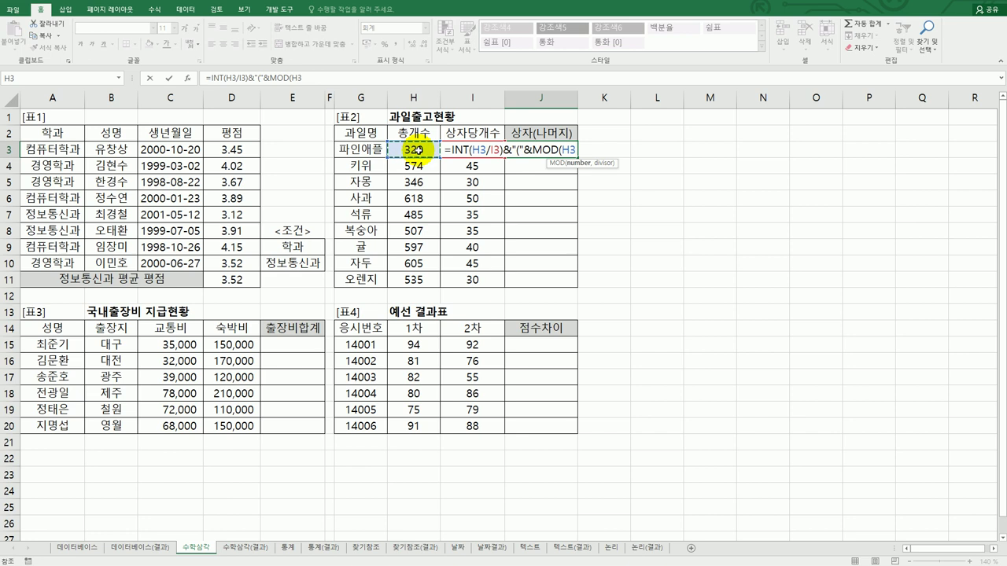
type(",")
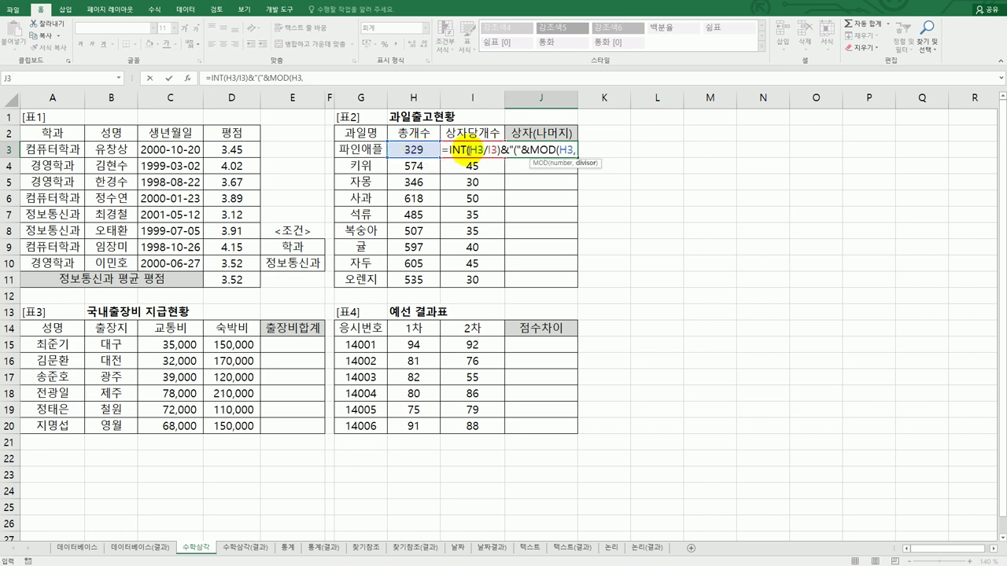
left_click(470, 150)
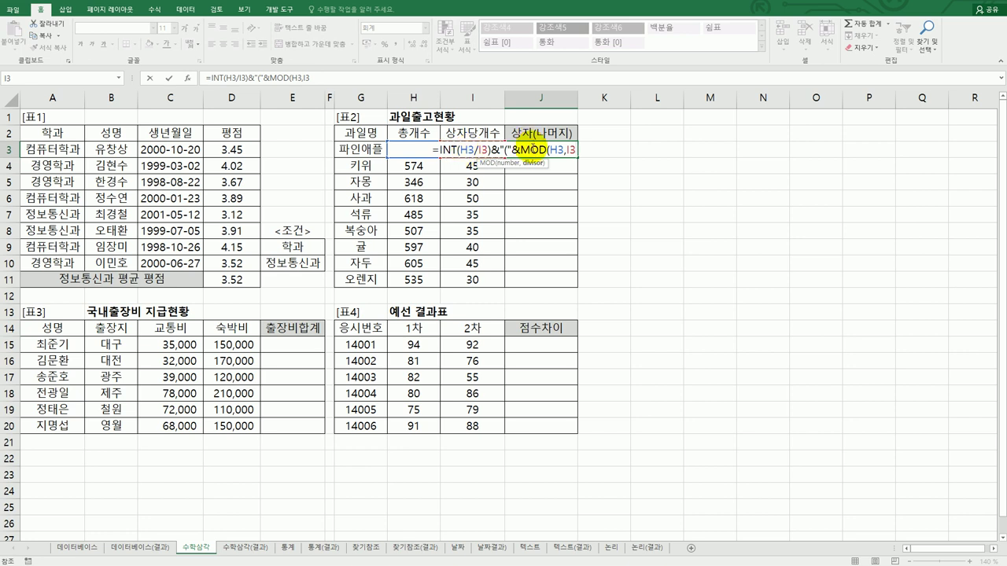
left_click(187, 78)
left_click_drag(529, 170, 734, 170)
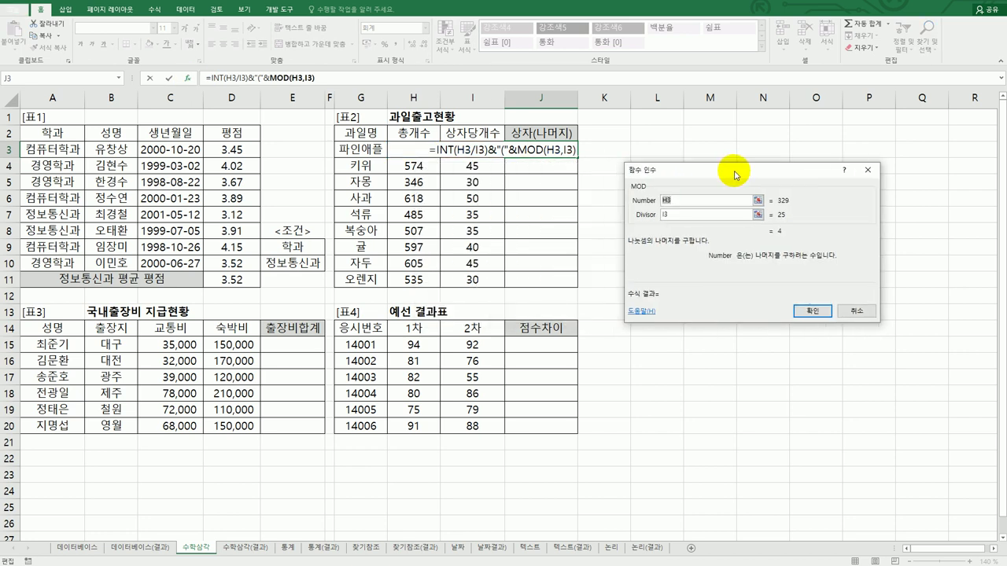
left_click(676, 199)
left_click(675, 214)
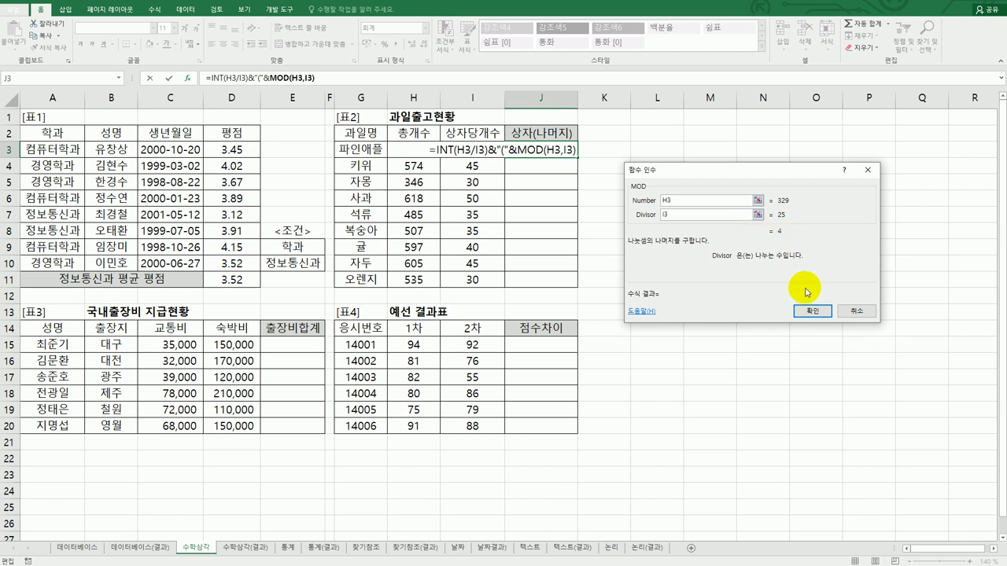
left_click(812, 312)
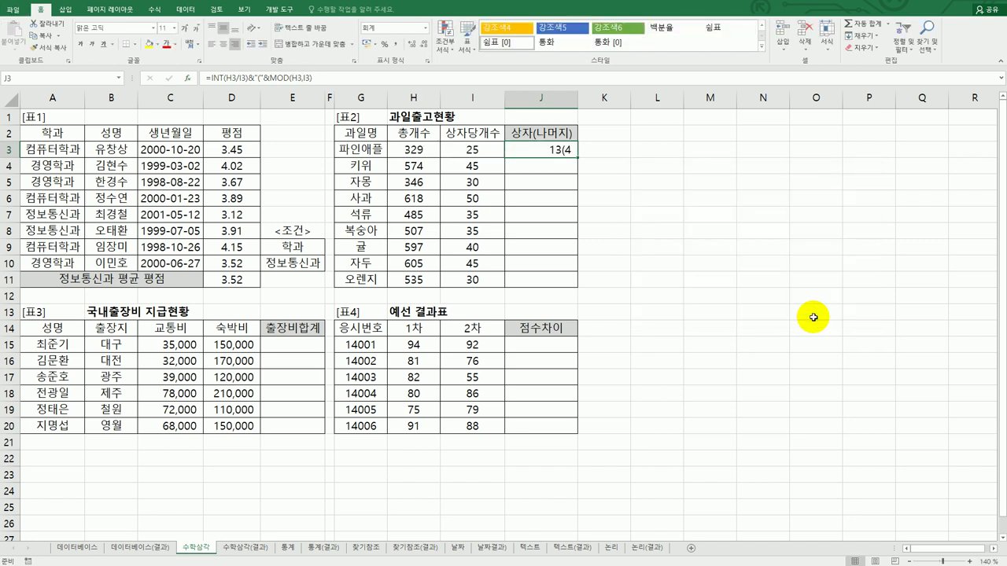
- Append &")" to the J3 formula and fill it down through J11
double_click(566, 150)
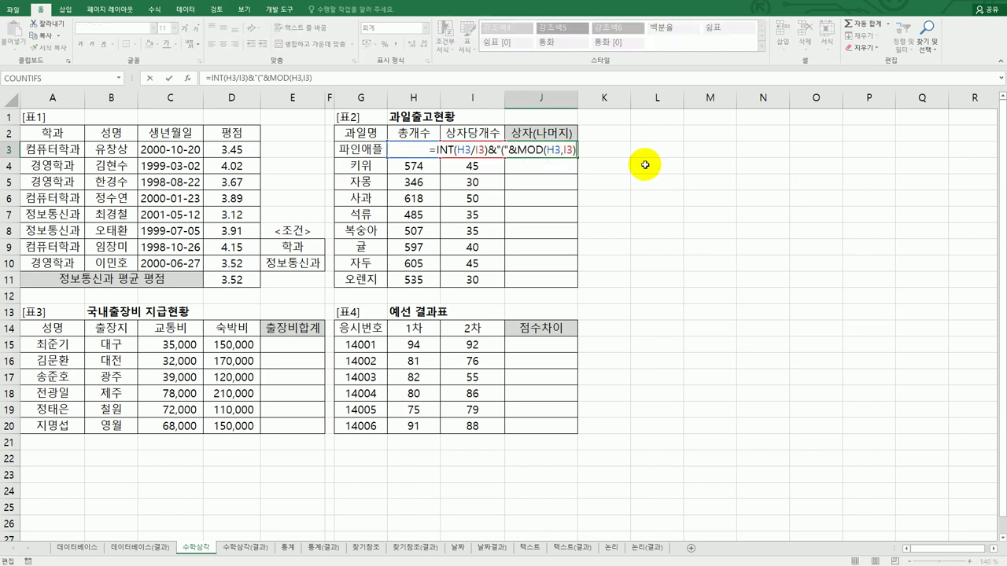
type("&\")")
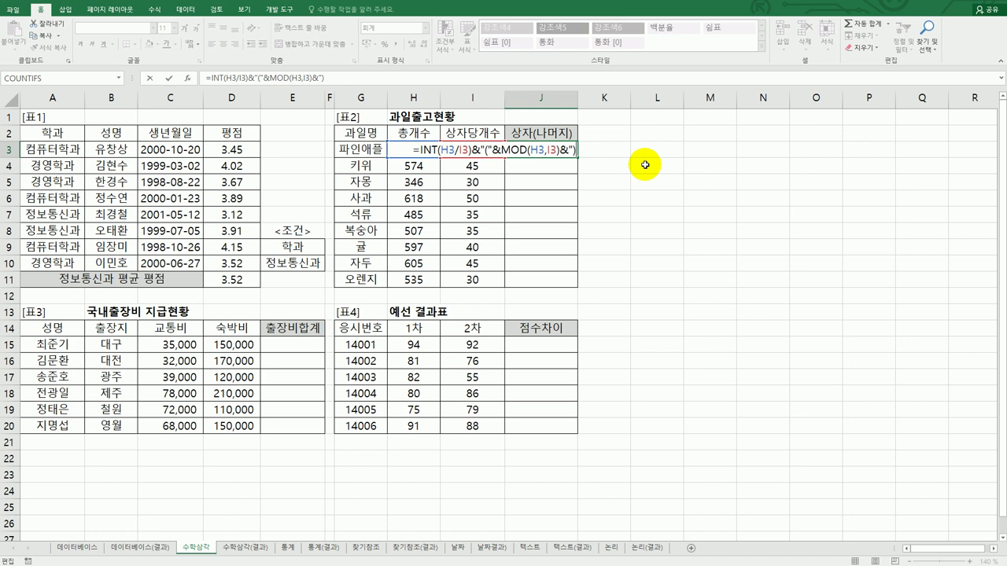
key("Return")
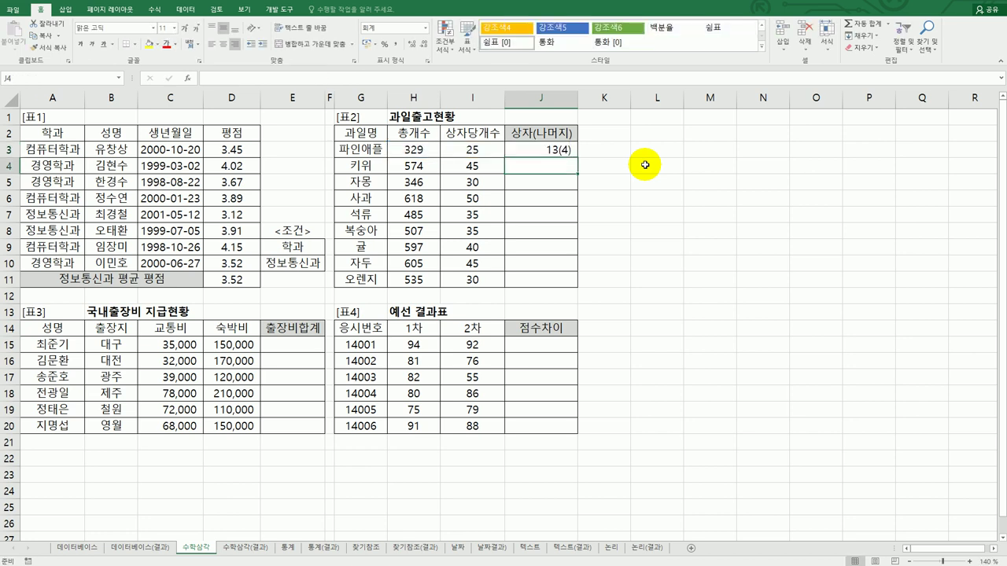
left_click(562, 149)
left_click_drag(577, 158, 570, 288)
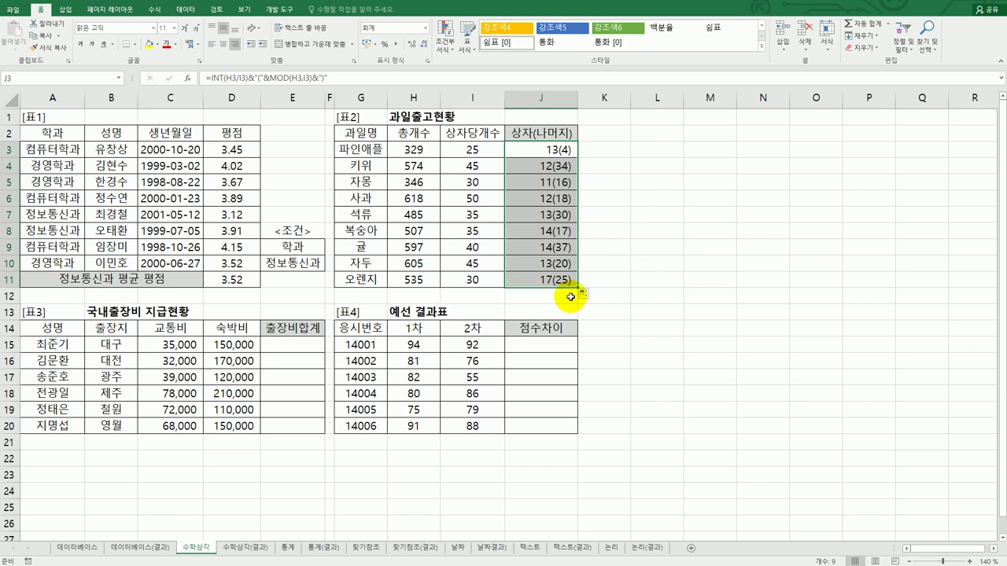
left_click(284, 351)
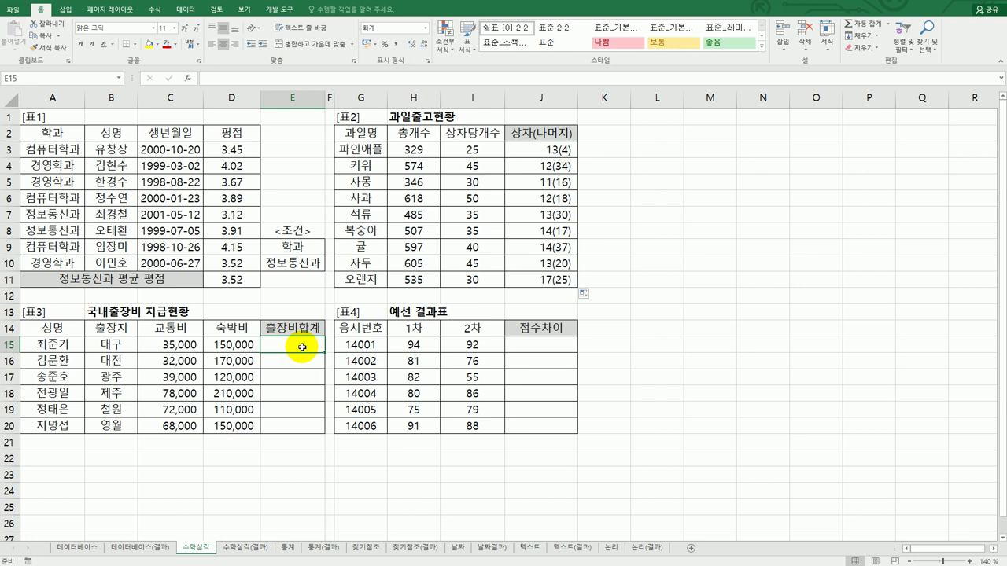
left_click_drag(188, 346, 185, 425)
left_click_drag(240, 346, 232, 427)
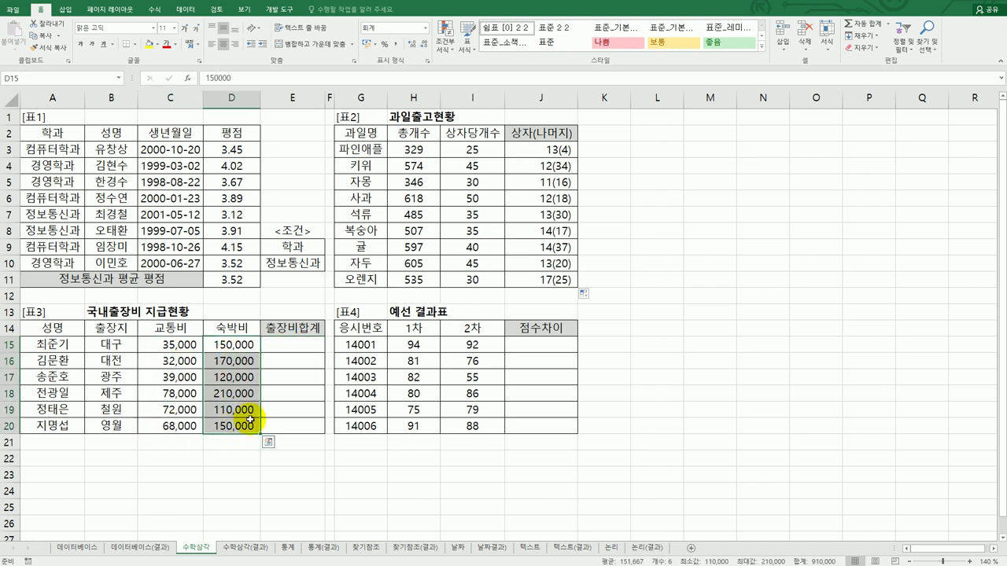
left_click(295, 343)
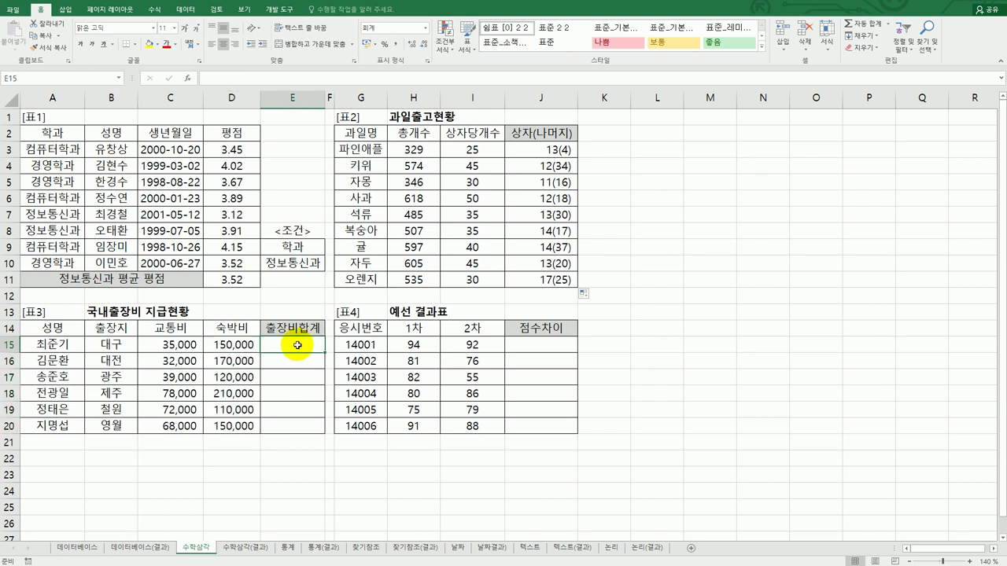
left_click_drag(307, 342, 294, 422)
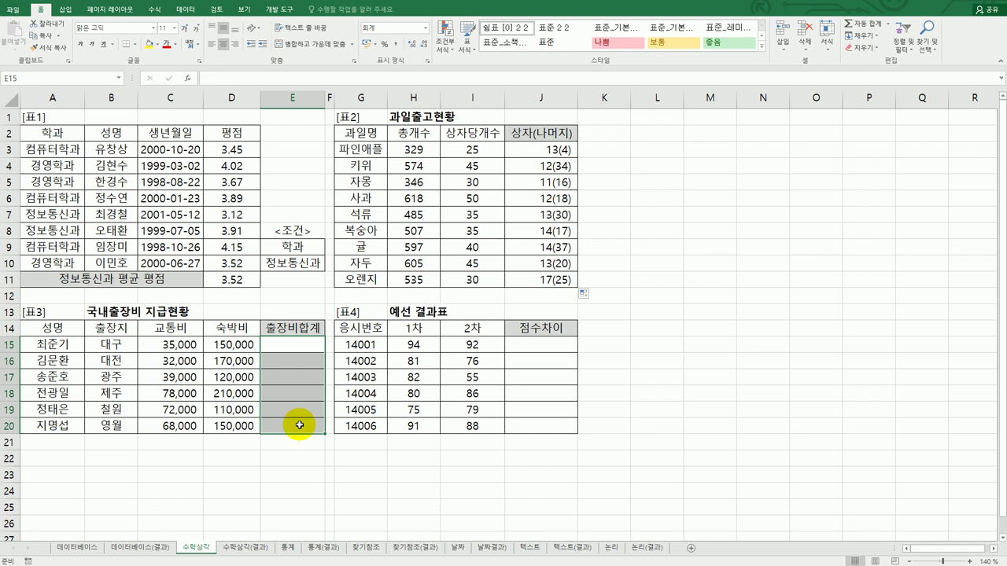
left_click_drag(189, 346, 226, 344)
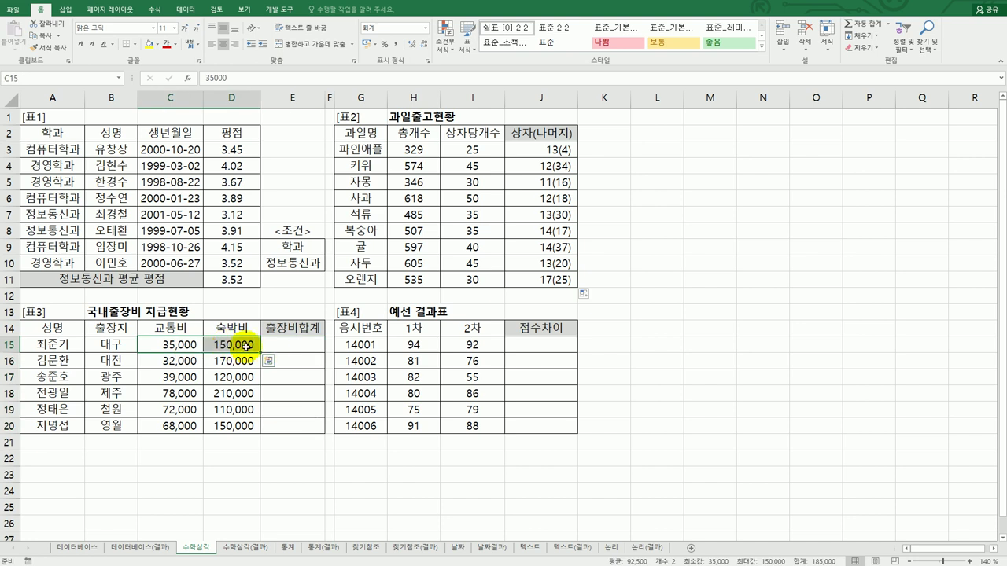
- Enter =SUM(C15:D15) in E15 to total 교통비 and 숙박비 in 표3, and fill it down through E20
left_click(272, 345)
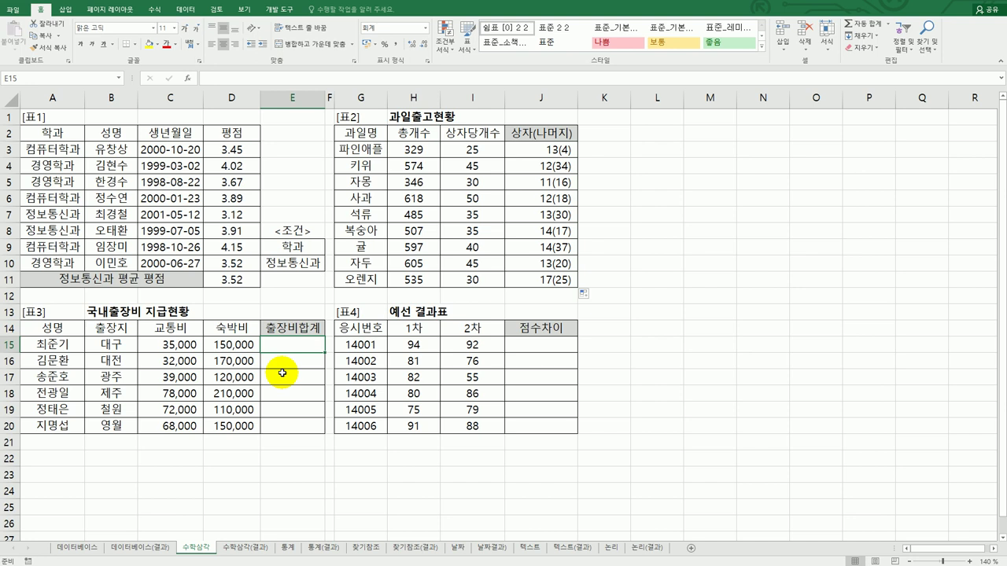
type("=")
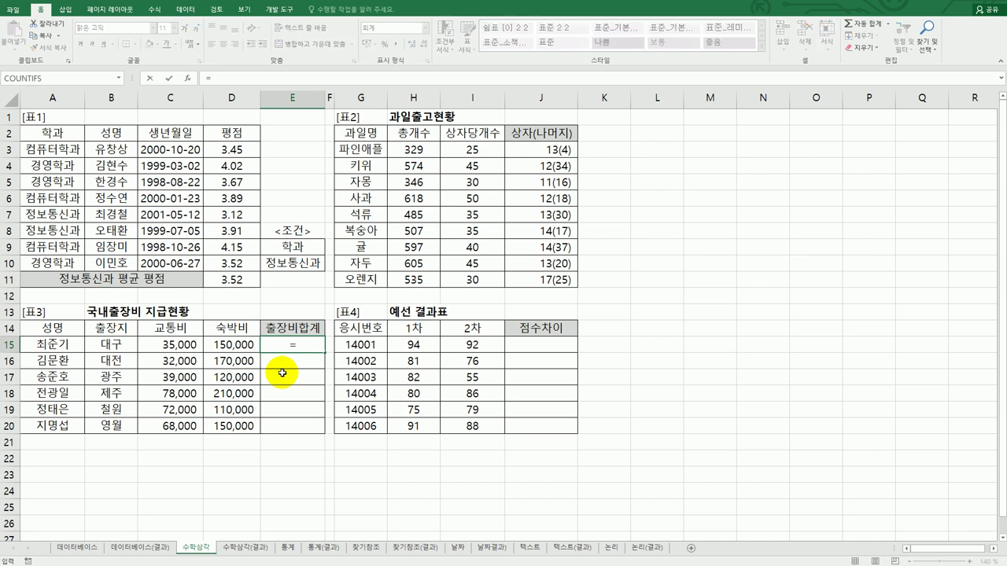
type("SUM")
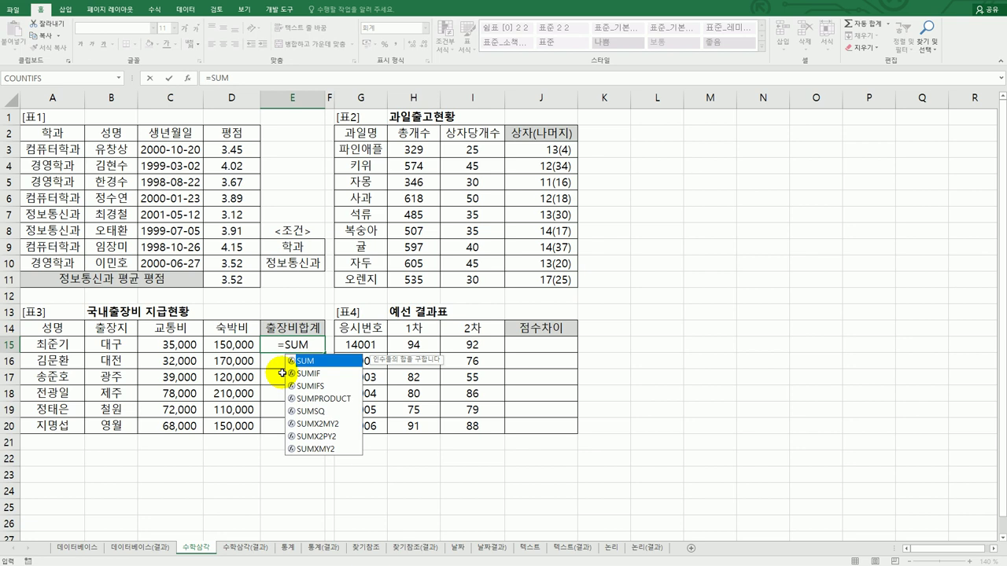
double_click(320, 361)
left_click_drag(180, 343, 220, 346)
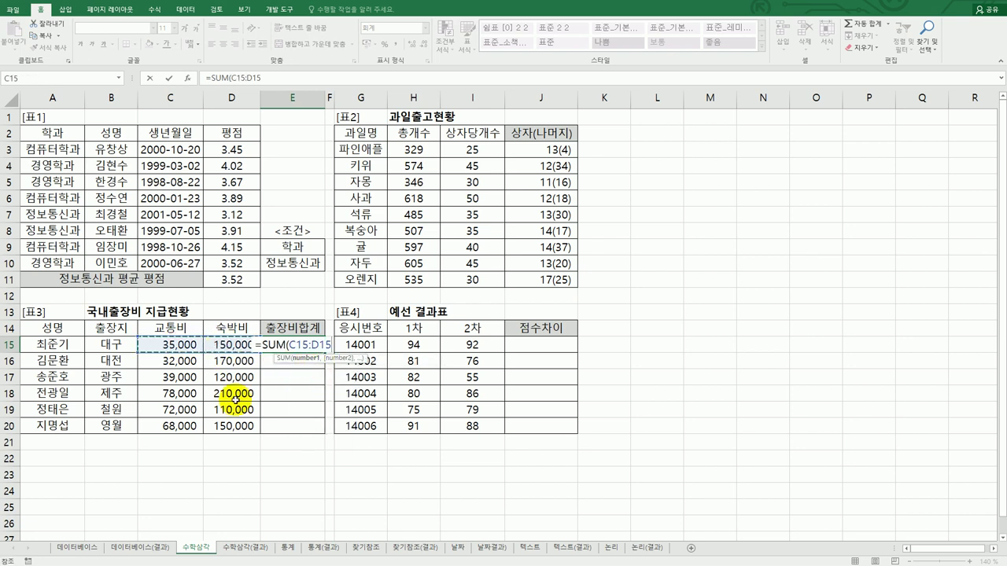
type(")")
key("Return")
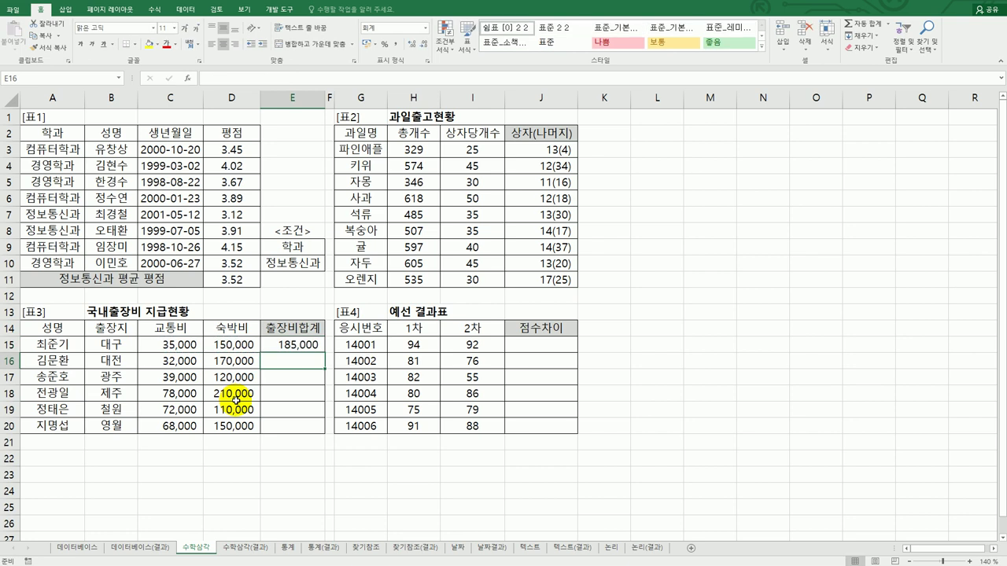
left_click(313, 344)
left_click_drag(324, 353, 315, 436)
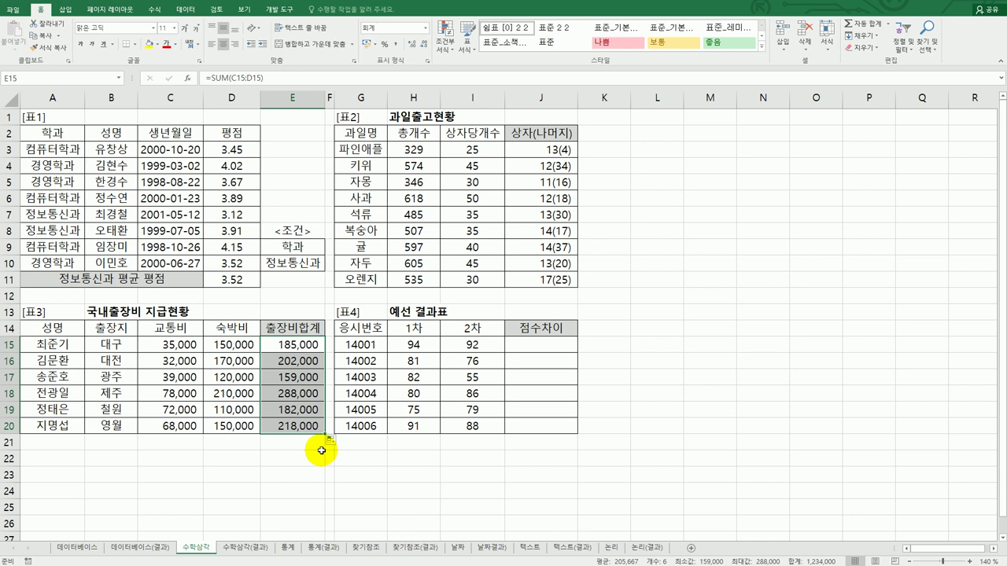
- Wrap the SUM formula in E15 in ROUNDDOWN with Num_digits set to -4
left_click(315, 347)
double_click(315, 347)
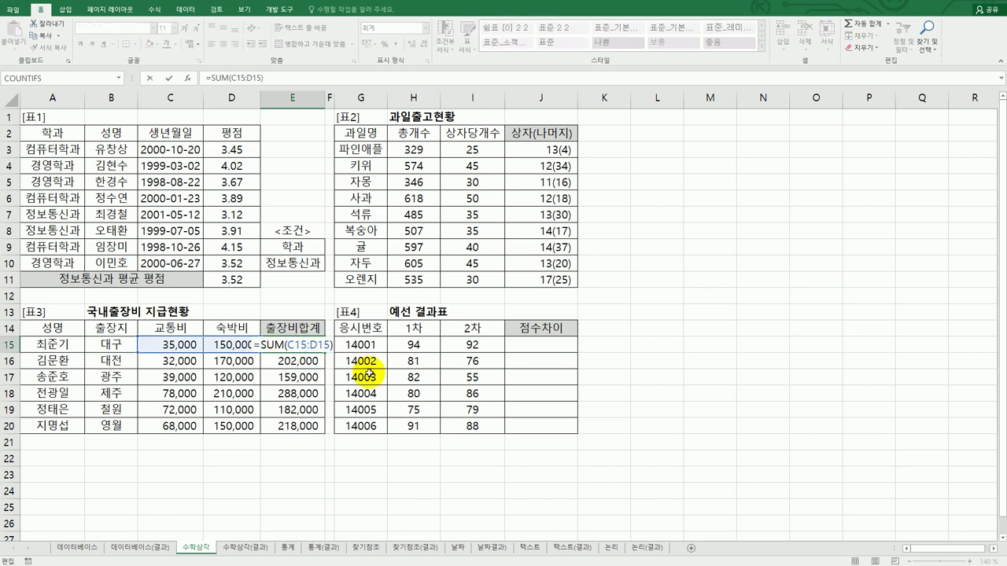
type("ROU")
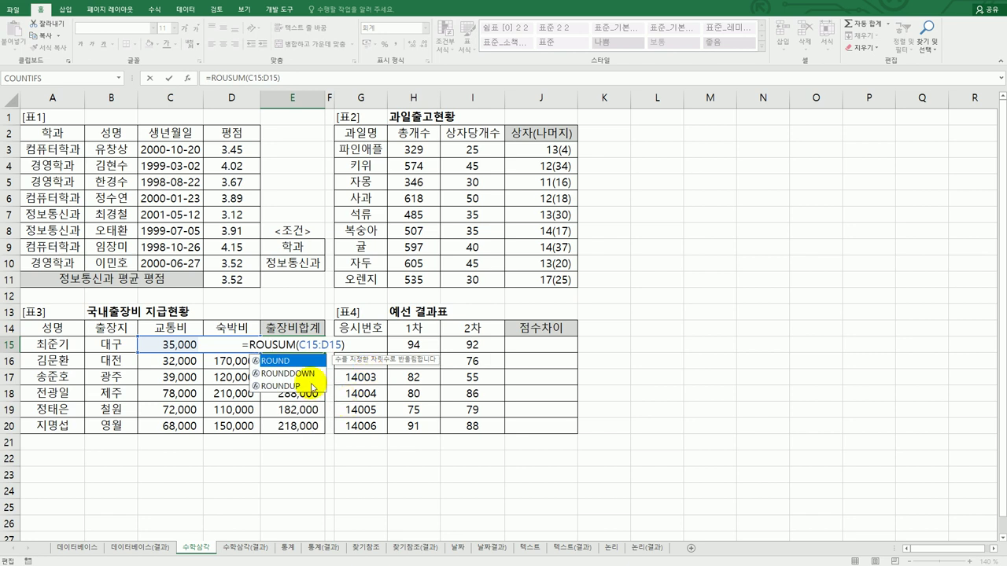
double_click(312, 375)
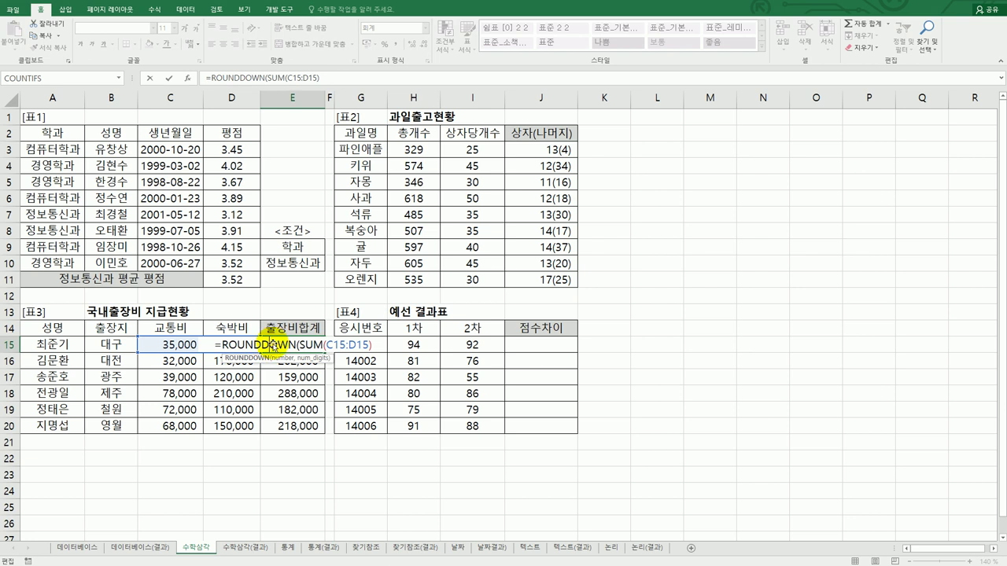
left_click(187, 82)
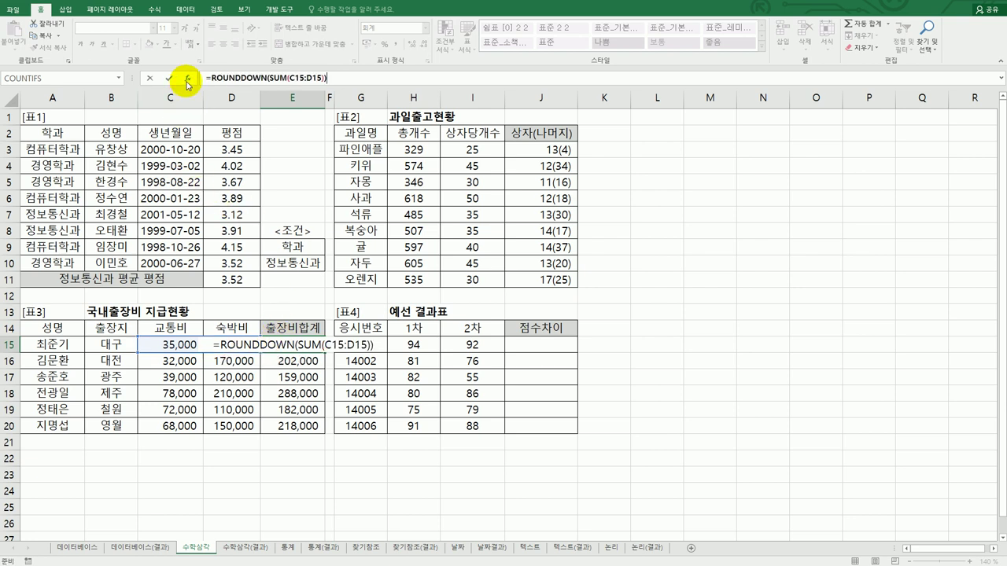
left_click(713, 213)
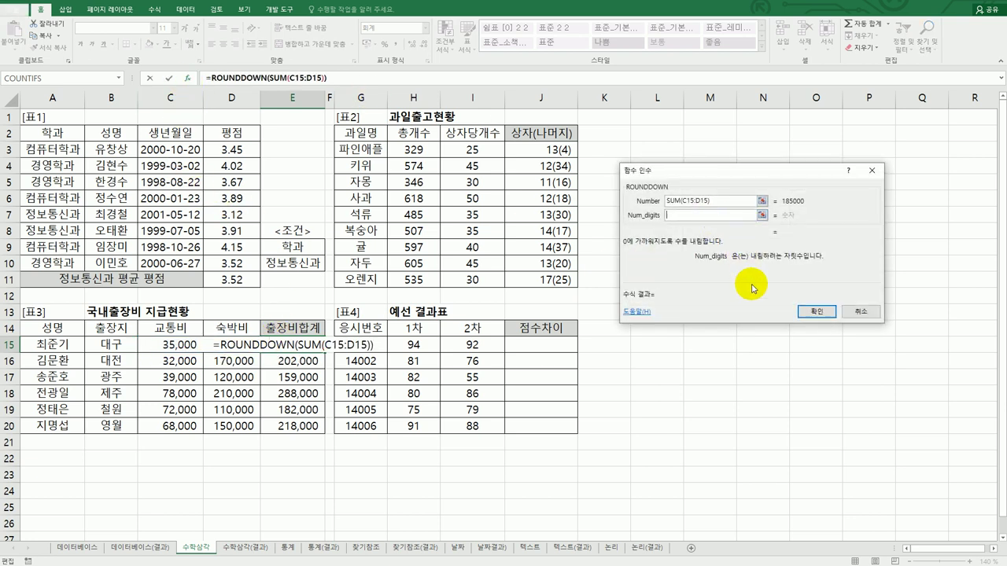
type("-")
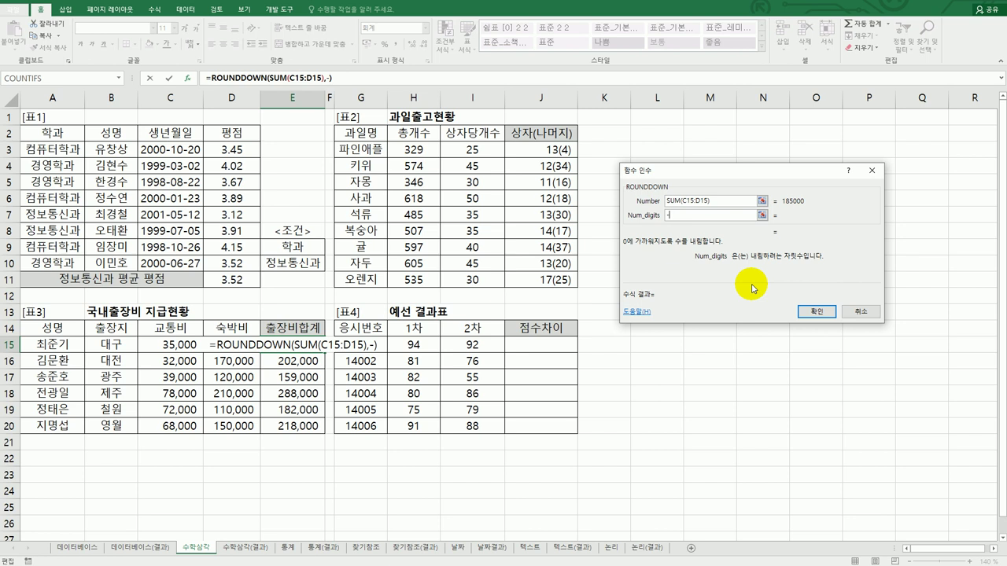
type("4")
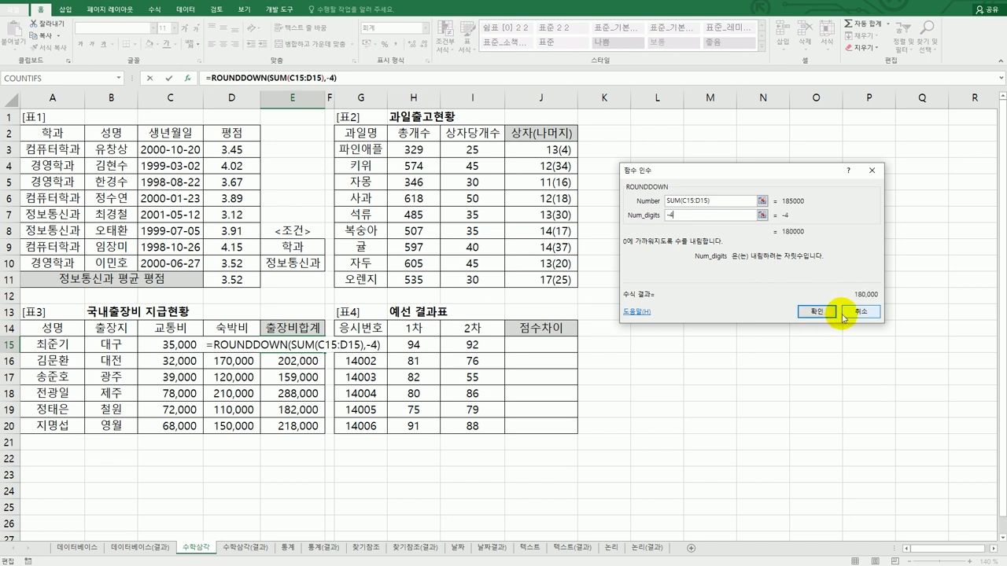
left_click(816, 312)
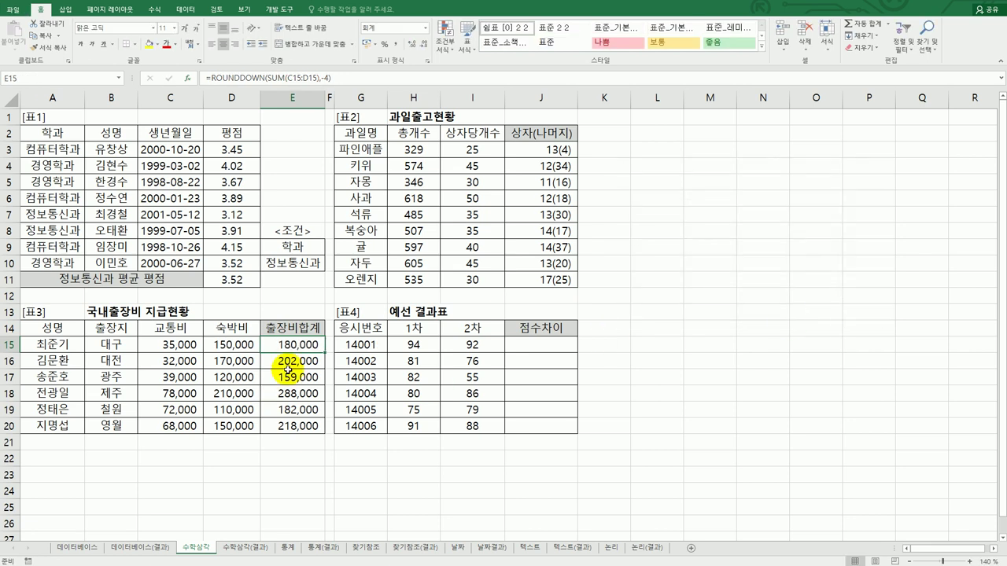
- Fill the ROUNDDOWN formula in E15 down through E20 in 표3
left_click_drag(325, 353, 320, 429)
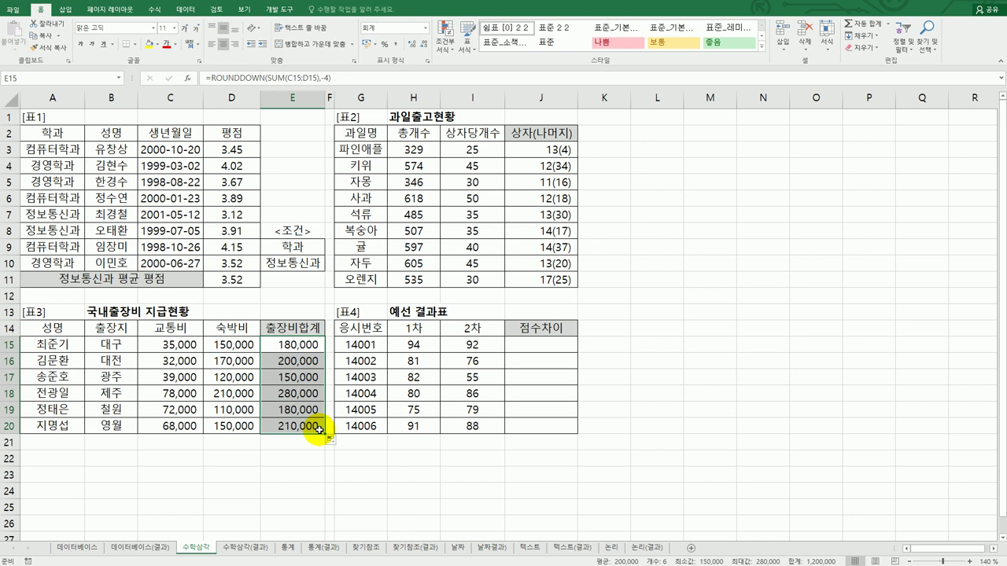
- Enter =H15-I15 in J15 for the 점수차이 between 1차 and 2차 in 표4, and fill it down through J20
left_click(541, 346)
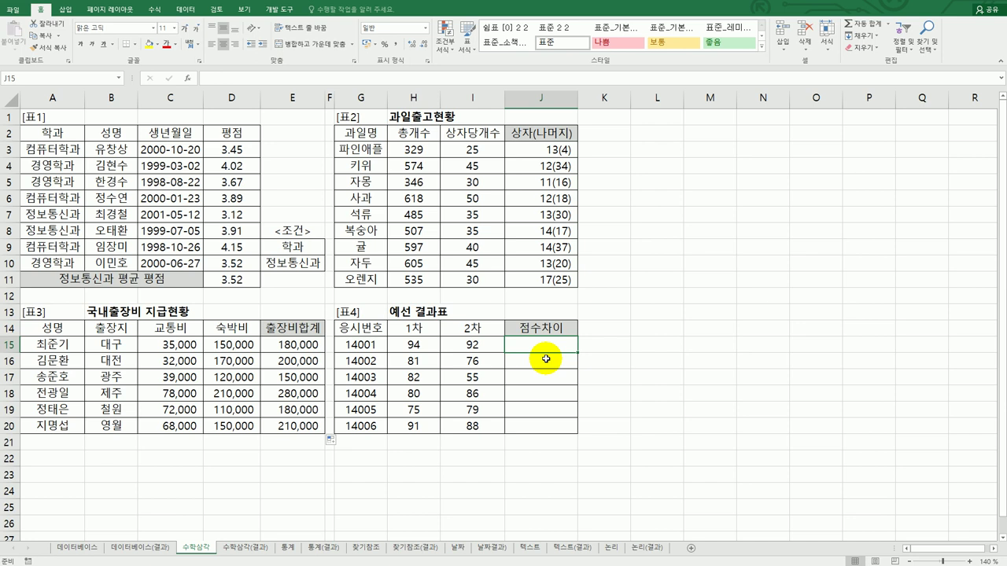
type("=")
left_click(426, 350)
type("-")
left_click(474, 346)
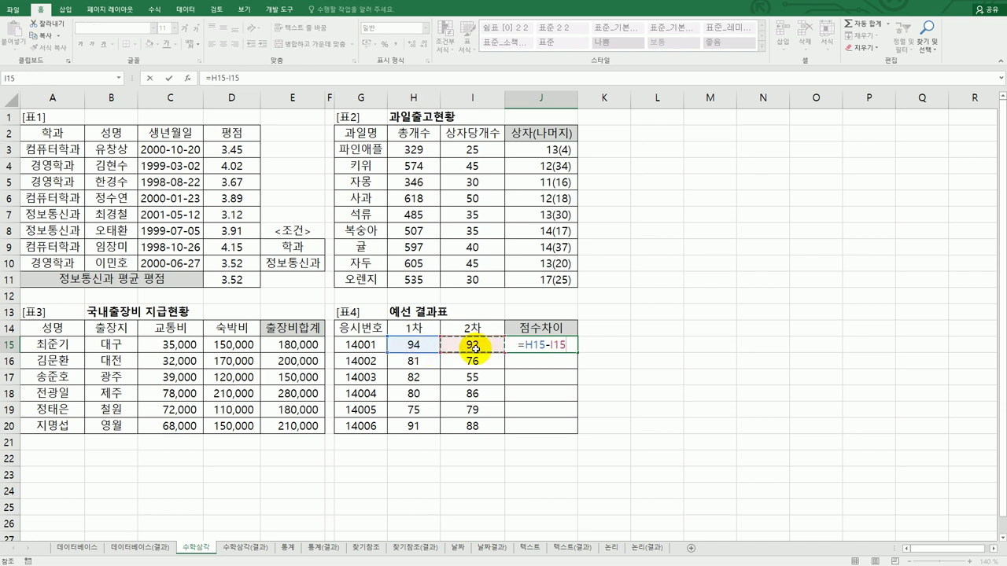
key("Return")
left_click(553, 344)
left_click_drag(577, 351, 579, 436)
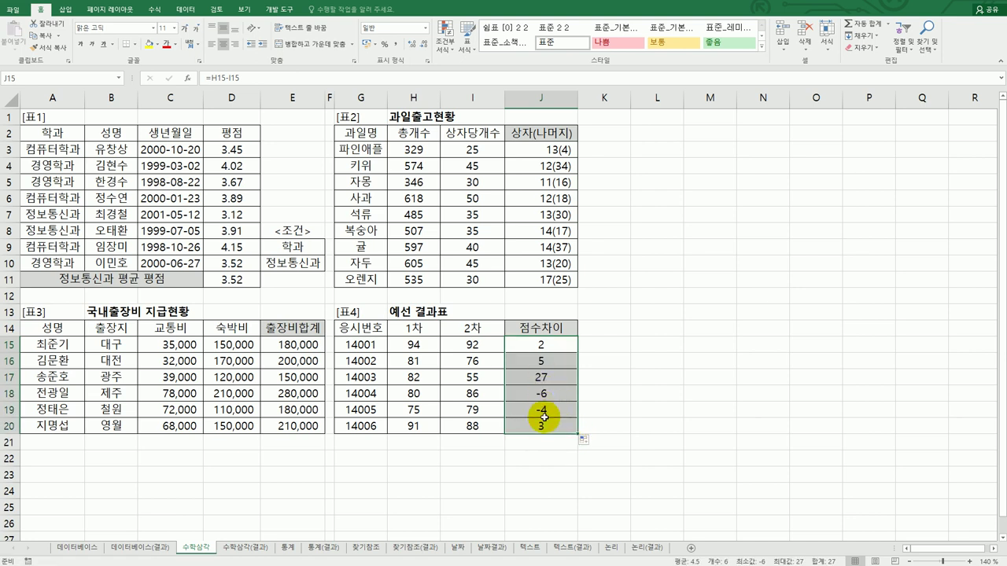
- Wrap the subtraction in J15 in ABS to give =ABS(H15-I15), and fill it down through J20
left_click(543, 345)
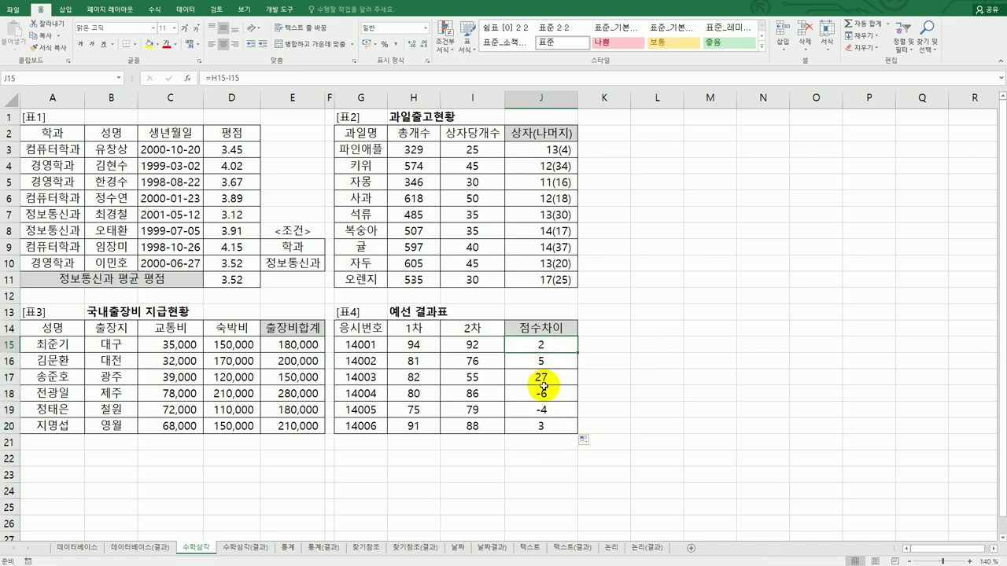
double_click(524, 346)
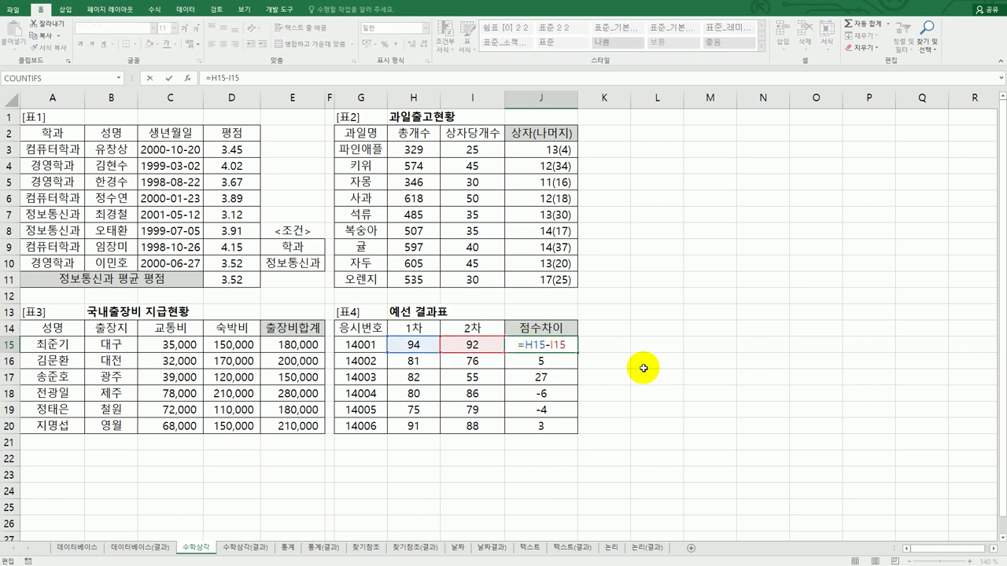
type("AB")
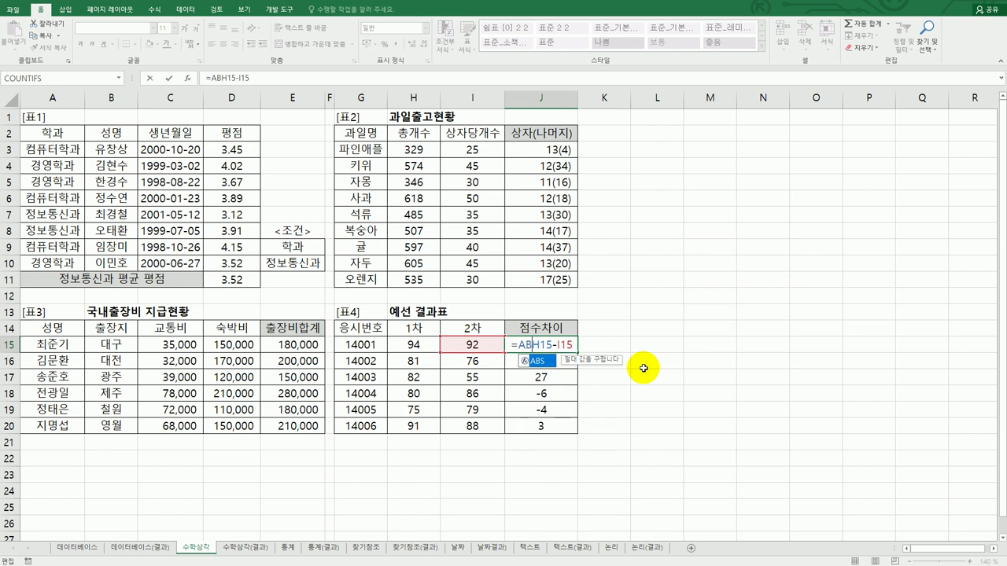
double_click(541, 361)
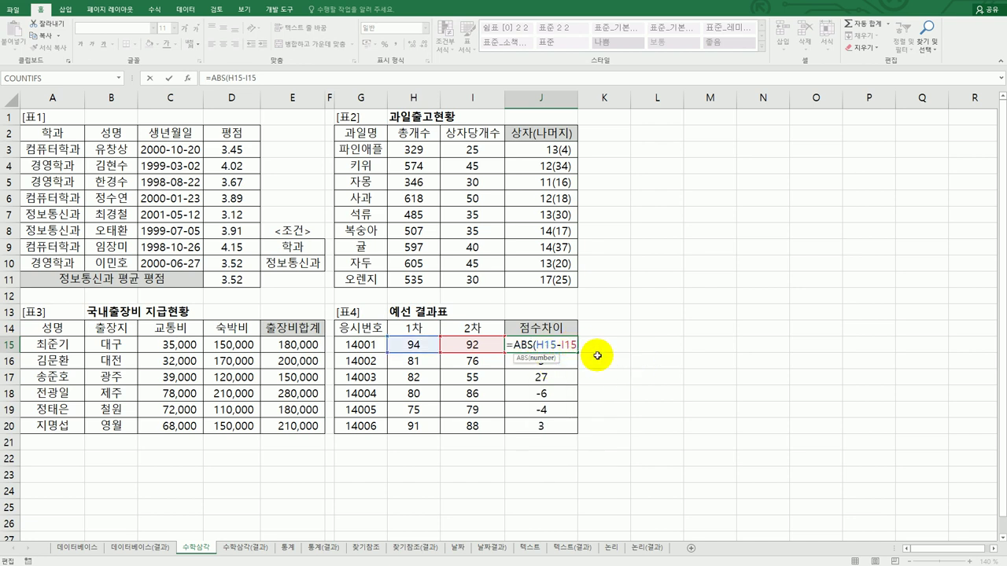
type(")")
key("Return")
left_click(571, 346)
left_click_drag(578, 353, 575, 431)
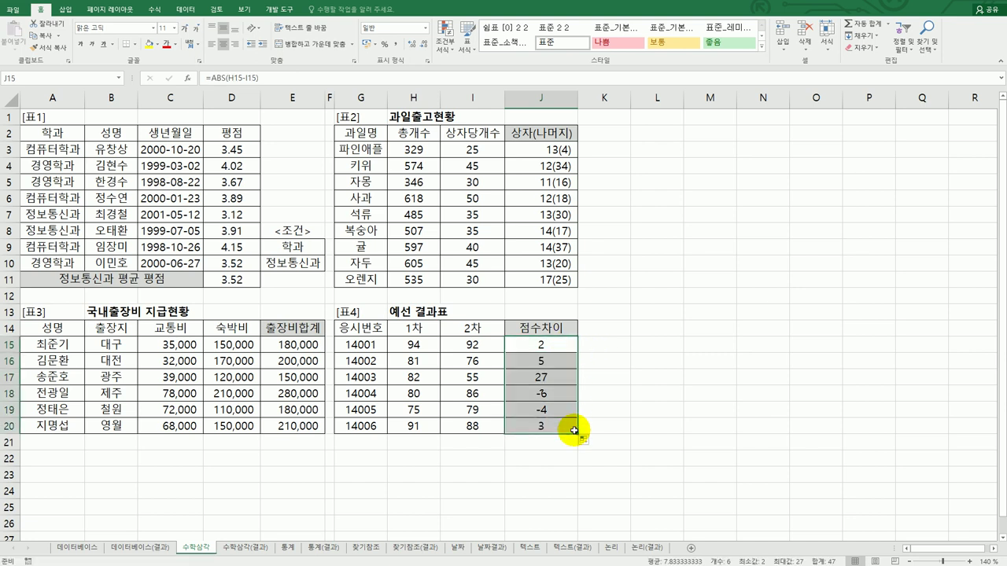
left_click(574, 430)
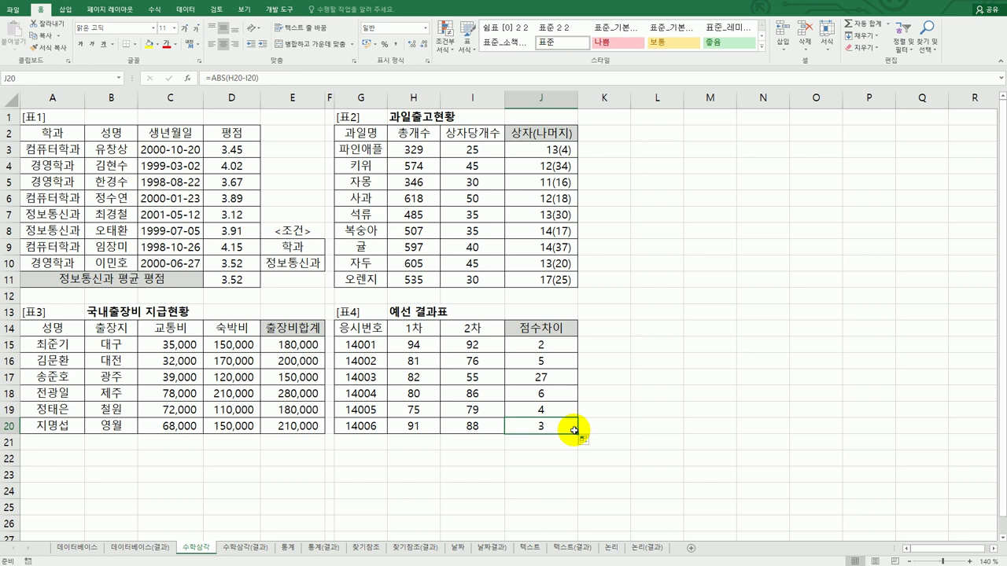
- Compare the completed tables with the 수학삼각(결과) sheet and return to the 수학삼각 sheet
left_click(245, 547)
left_click(213, 554)
key("ctrl+Page_Down")
left_click(211, 555)
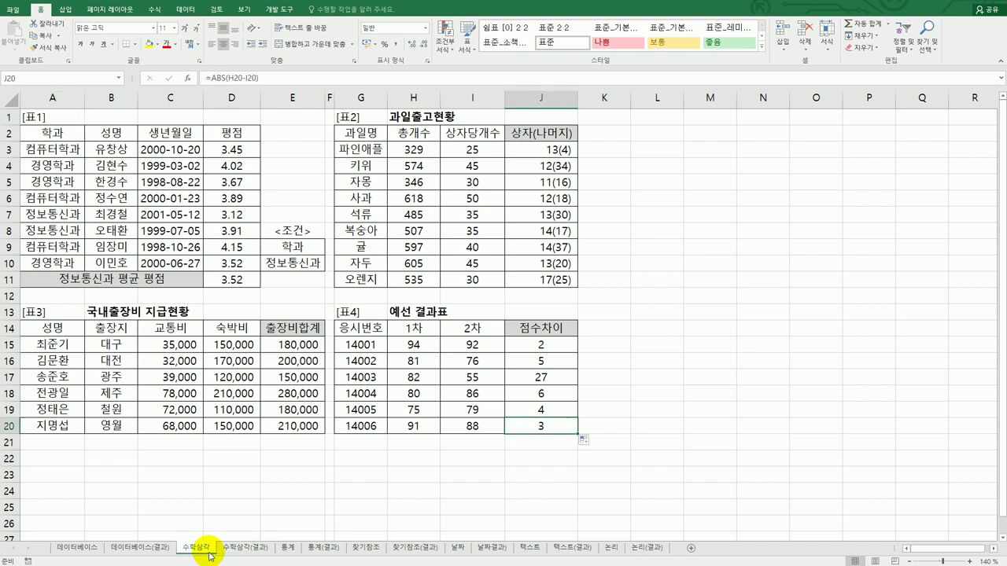
left_click(633, 489)
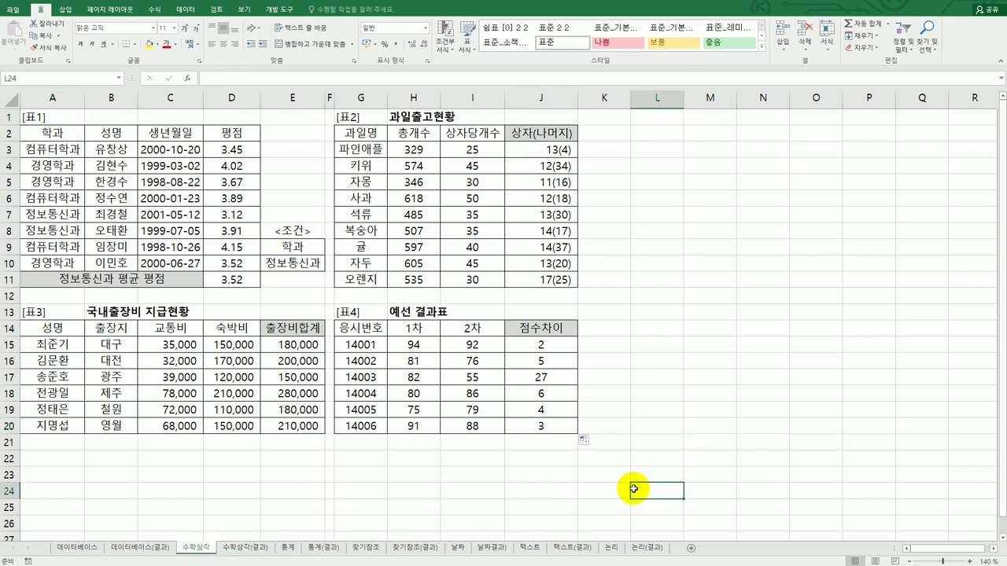